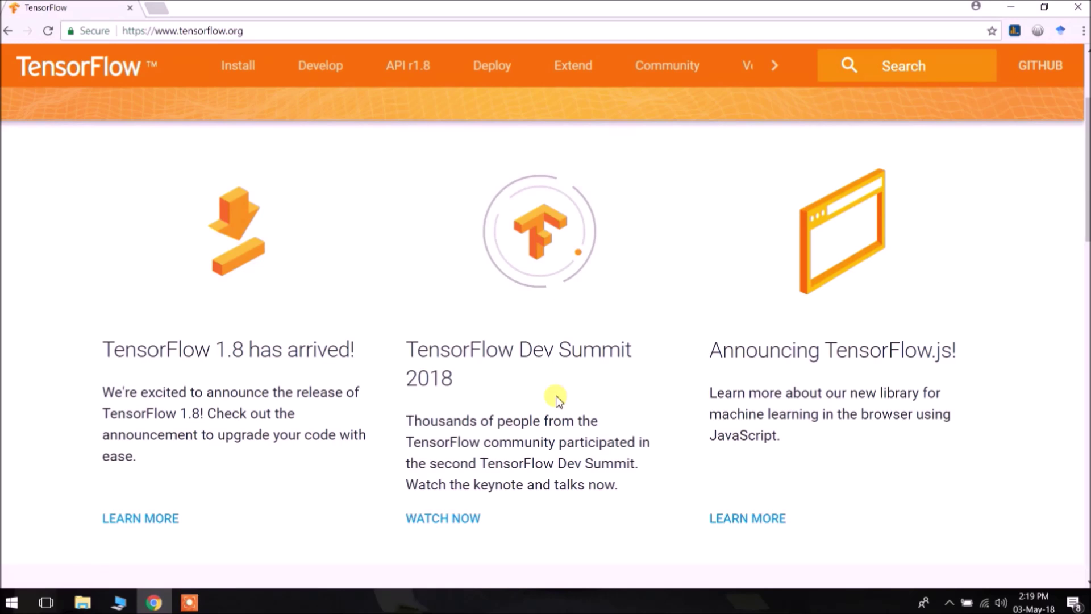
- Search Google in a new browser tab for "cuda compute capability check" and open the NVIDIA Developer CUDA GPUs page
left_click(155, 10)
type("goo")
key("Return")
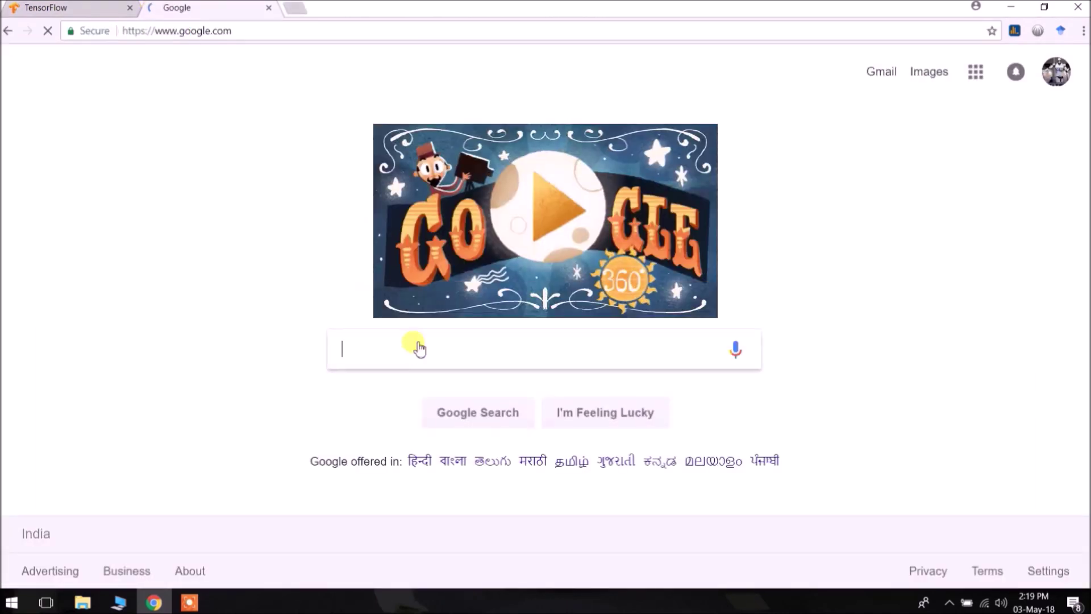
type("cud")
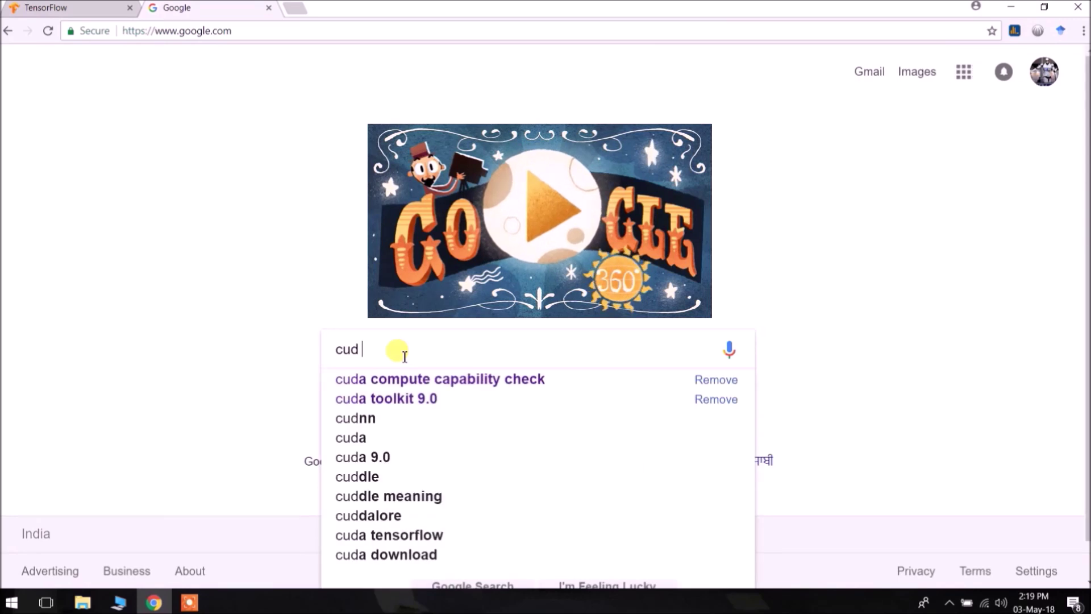
key("Down")
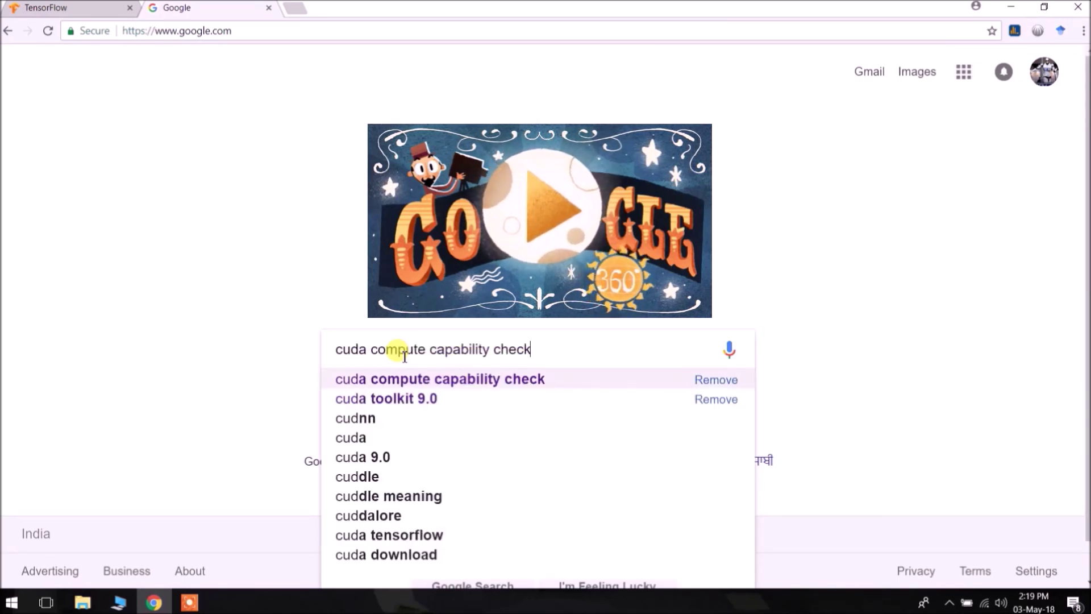
key("Return")
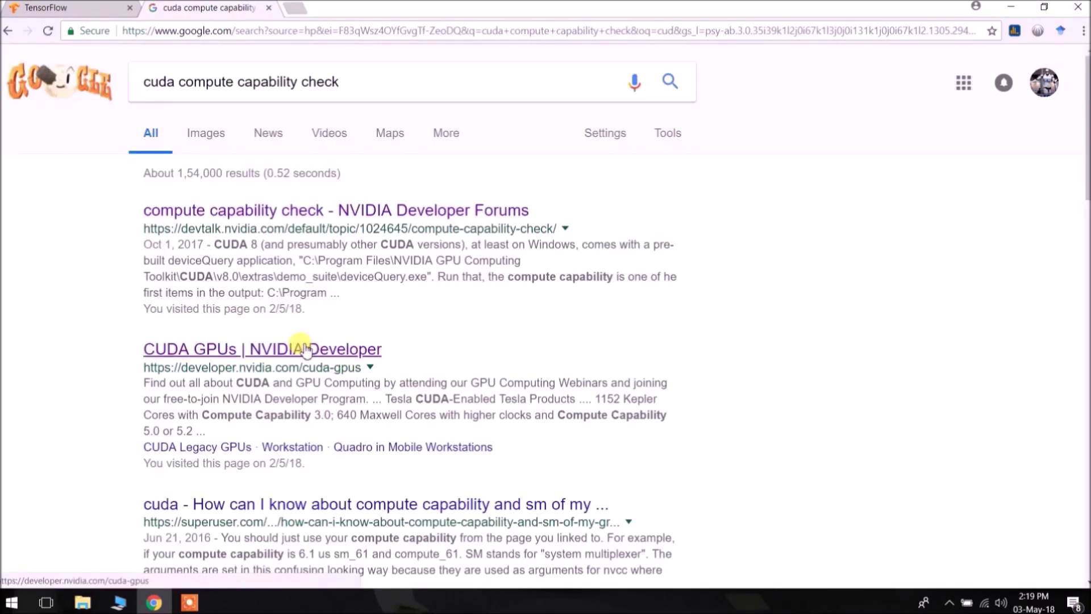
left_click(267, 353)
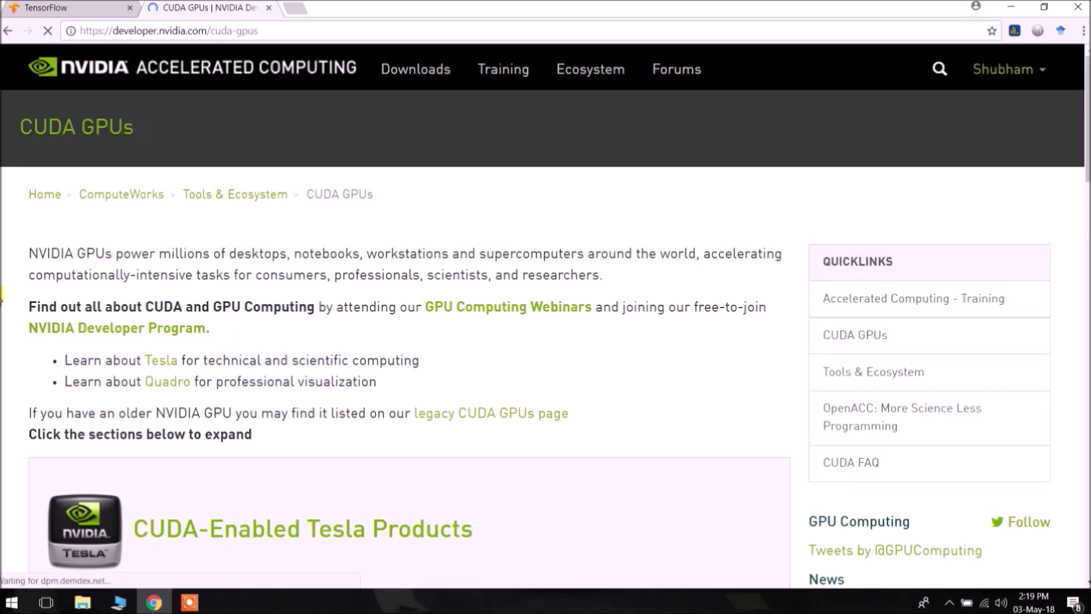
- Expand the CUDA-Enabled GeForce Products section and examine the compute capability listed for desktop and notebook GPUs
scroll(17, 262, "down", 10)
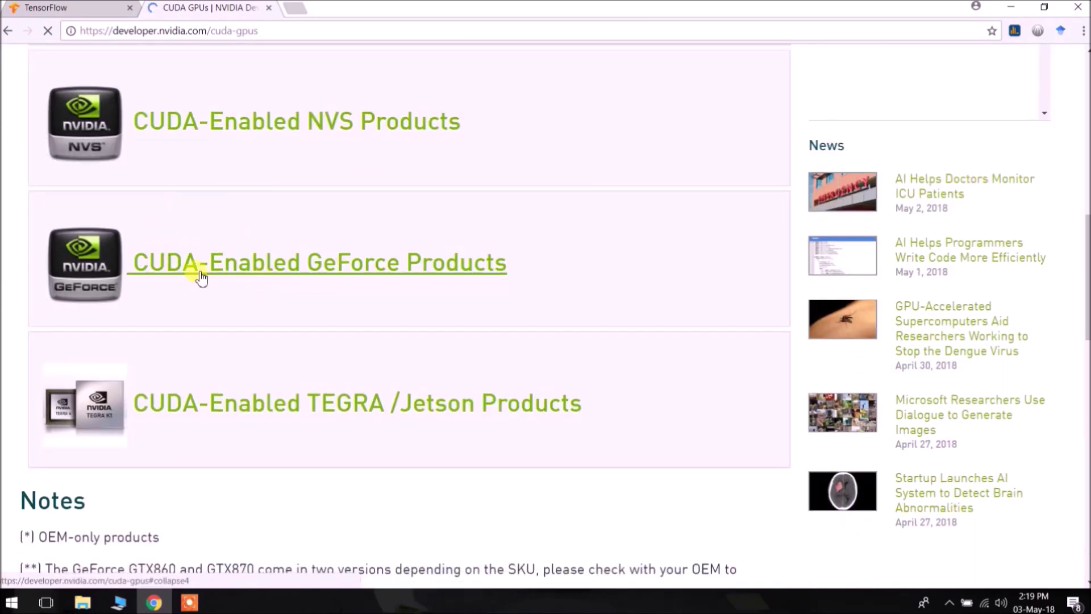
left_click(296, 267)
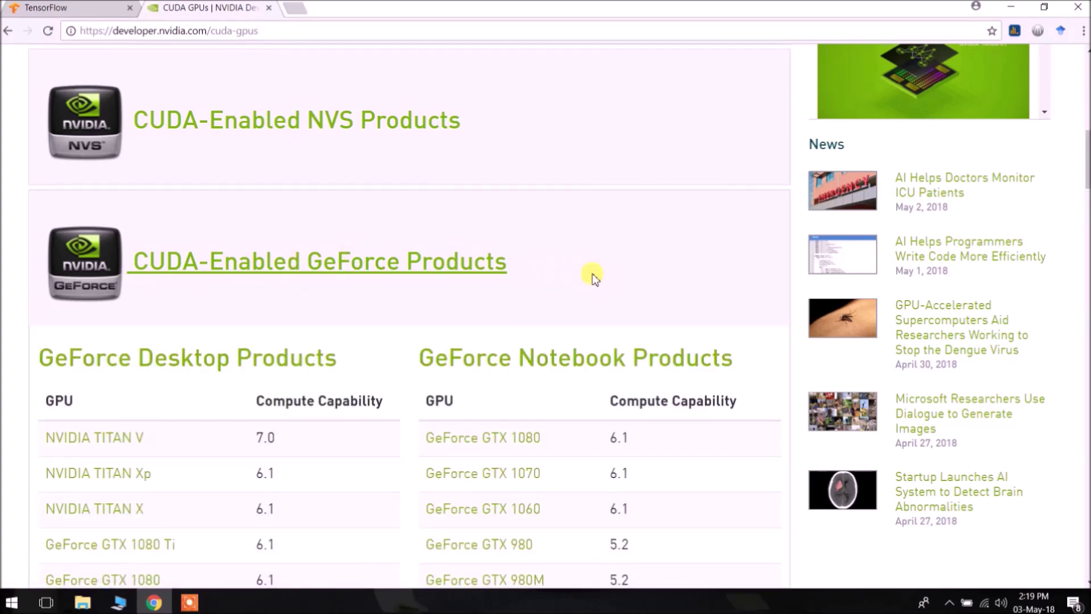
scroll(592, 274, "down", 4)
scroll(592, 274, "down", 4)
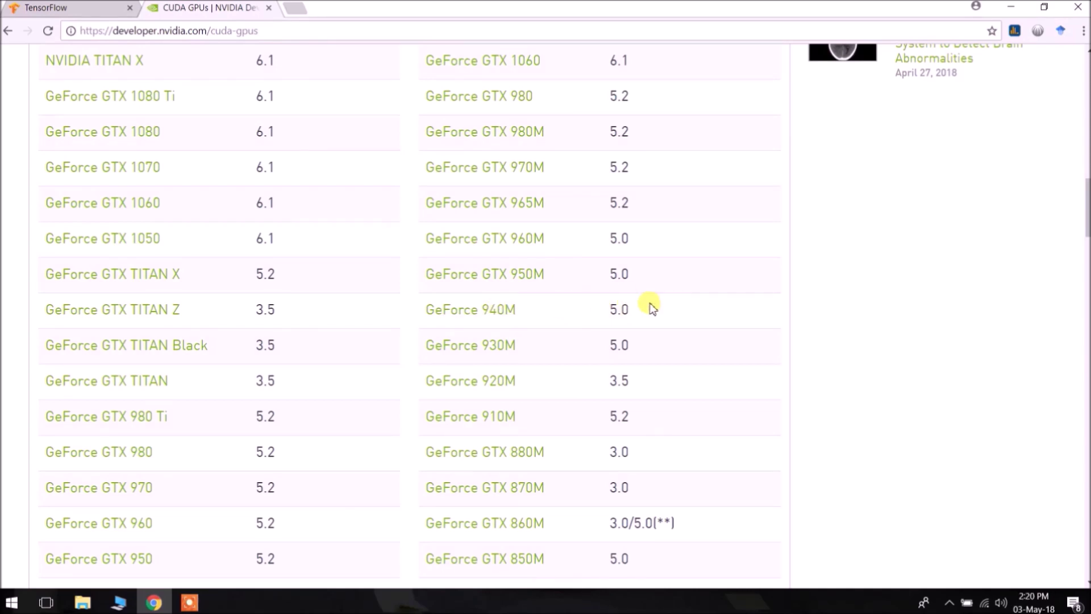
- Search Google in another new tab for "cuda toolkit 9.0" and open NVIDIA's CUDA Toolkit 9.0 Downloads page
left_click(301, 9)
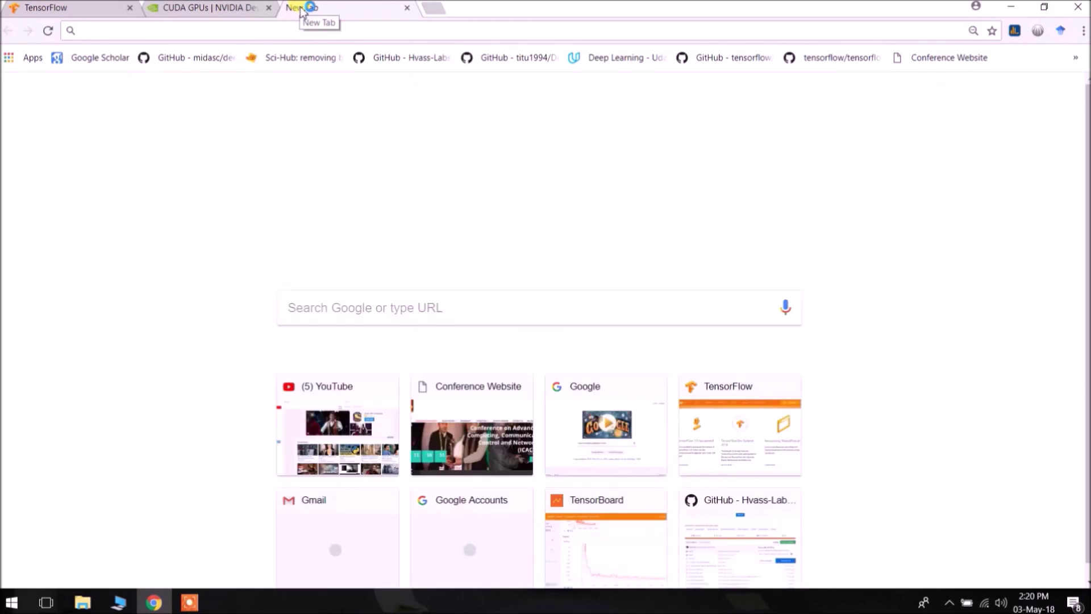
type("google.com")
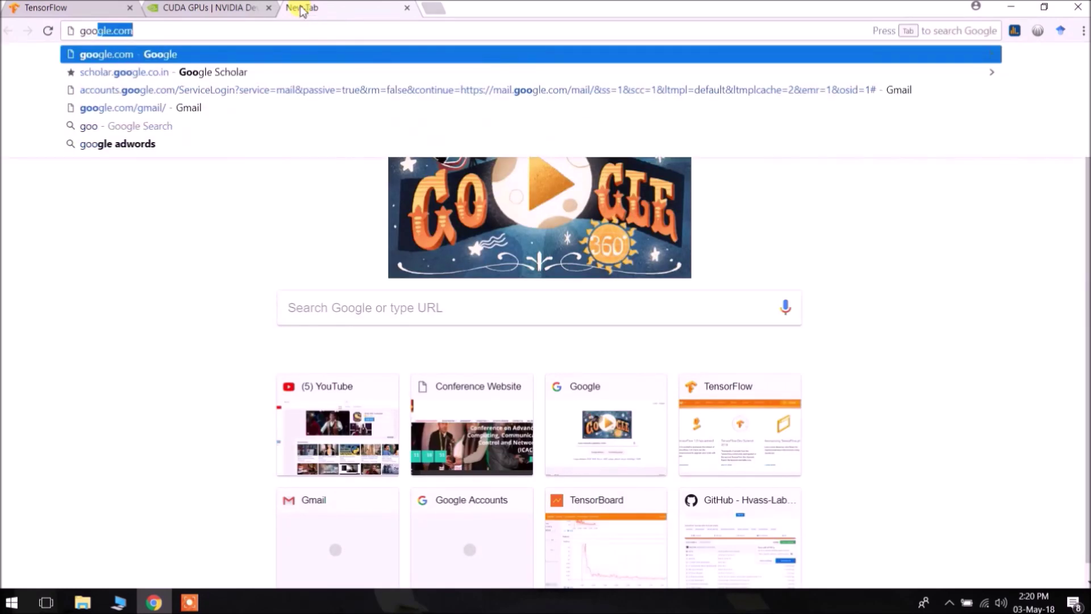
key("Return")
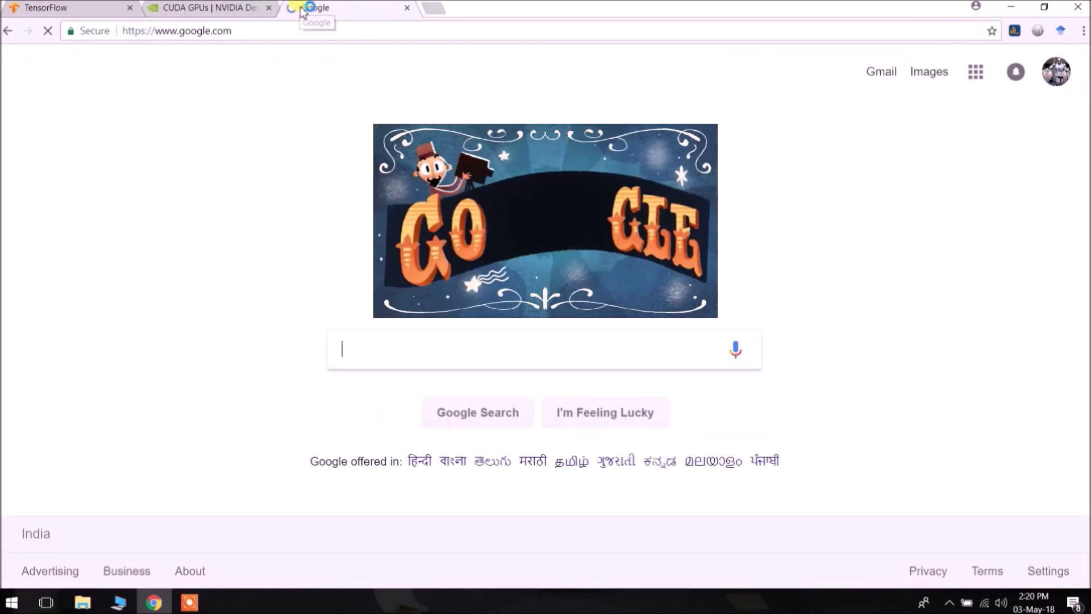
type("cuda")
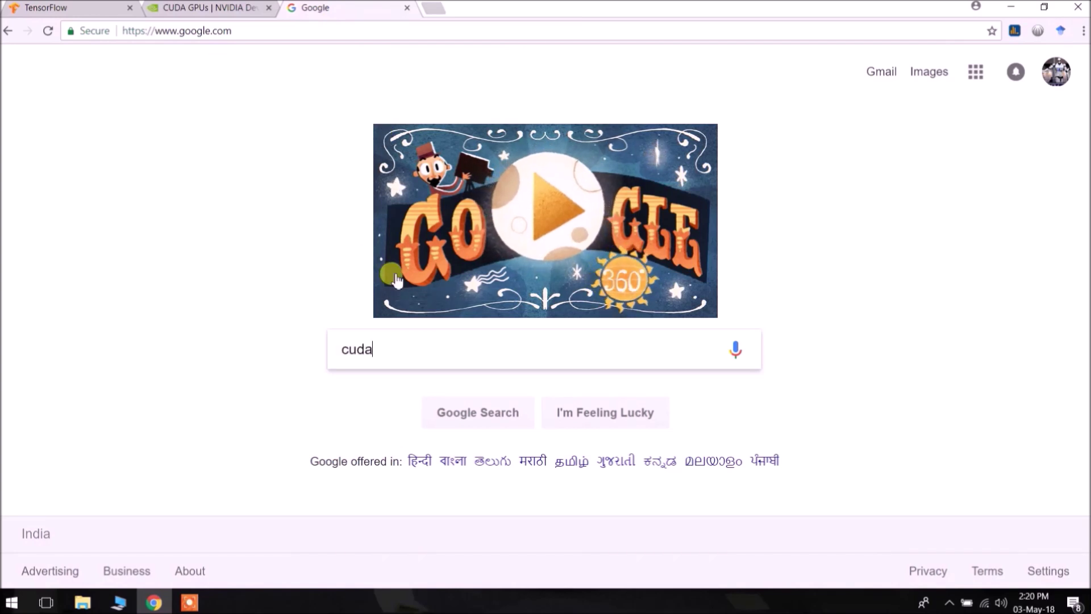
type(" too")
key("Down")
key("Return")
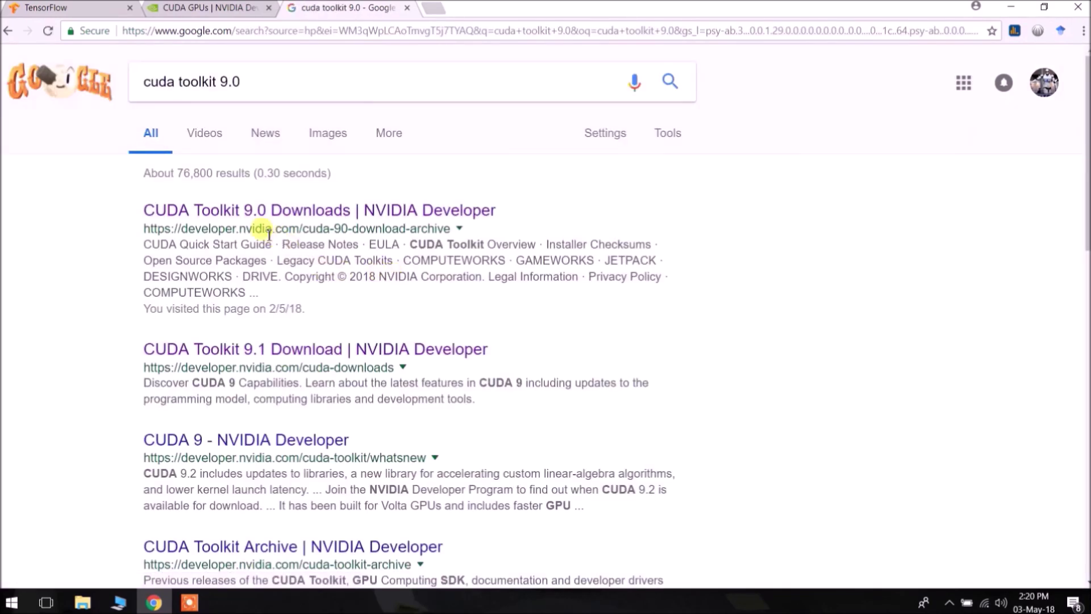
left_click(242, 213)
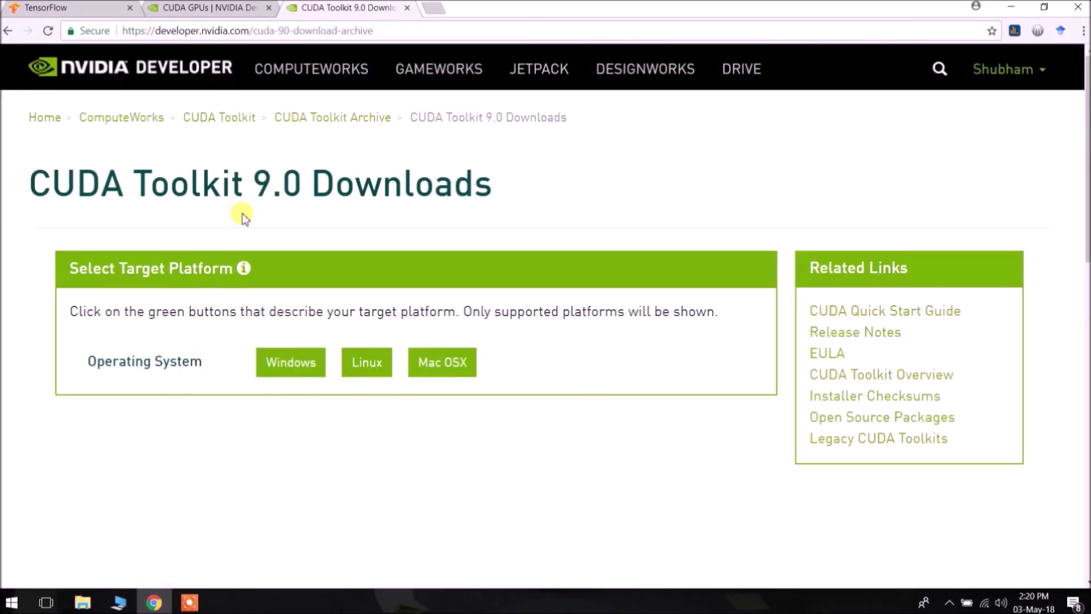
- Choose Windows, x86_64, version 10 and the exe (local) installer type as the CUDA Toolkit target platform
left_click(287, 369)
left_click(270, 448)
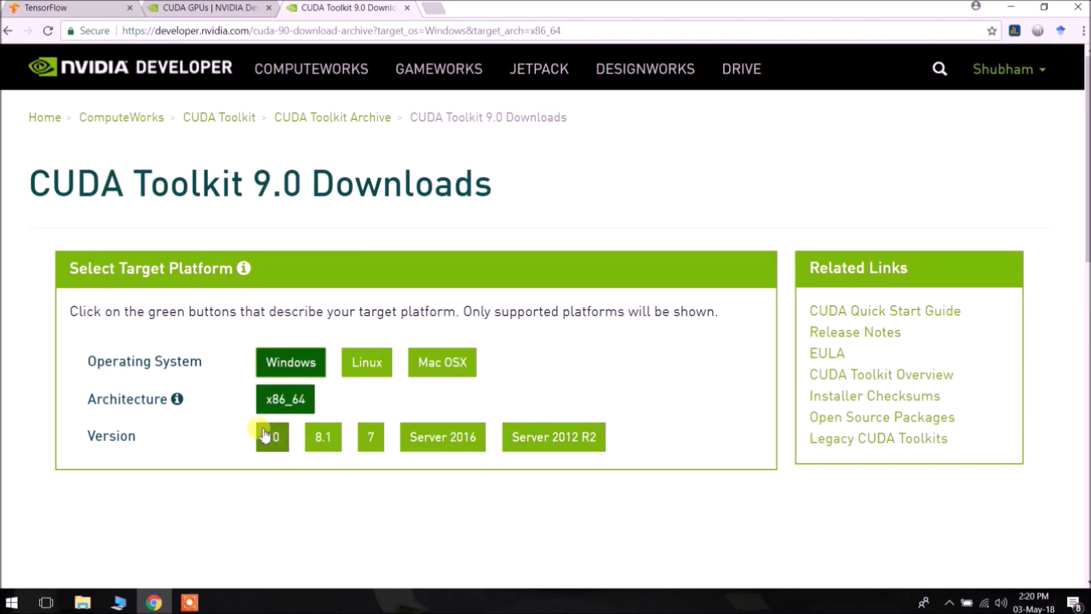
left_click(276, 441)
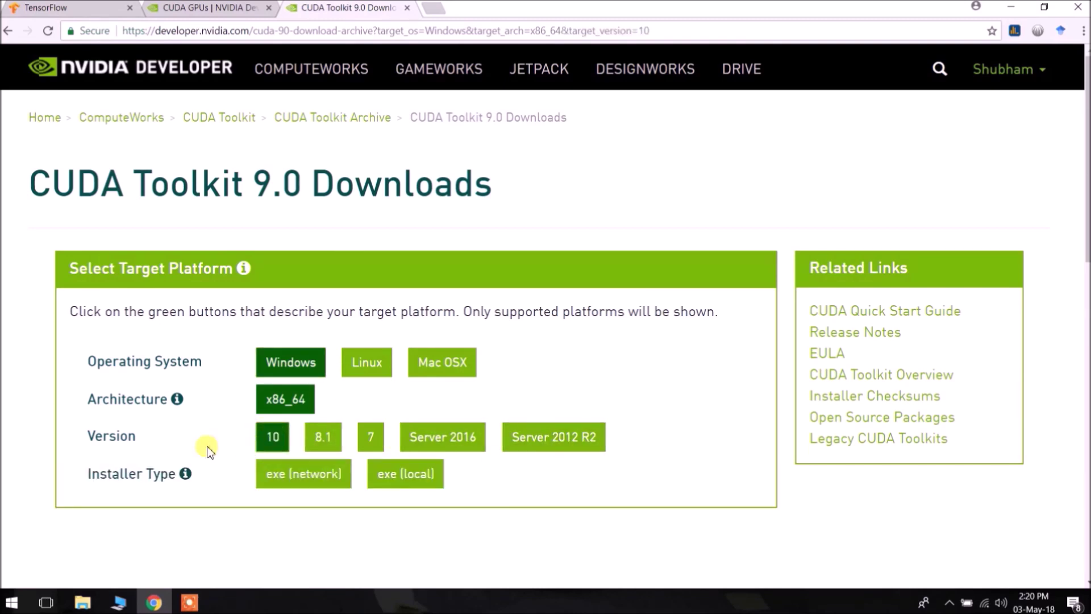
left_click(402, 481)
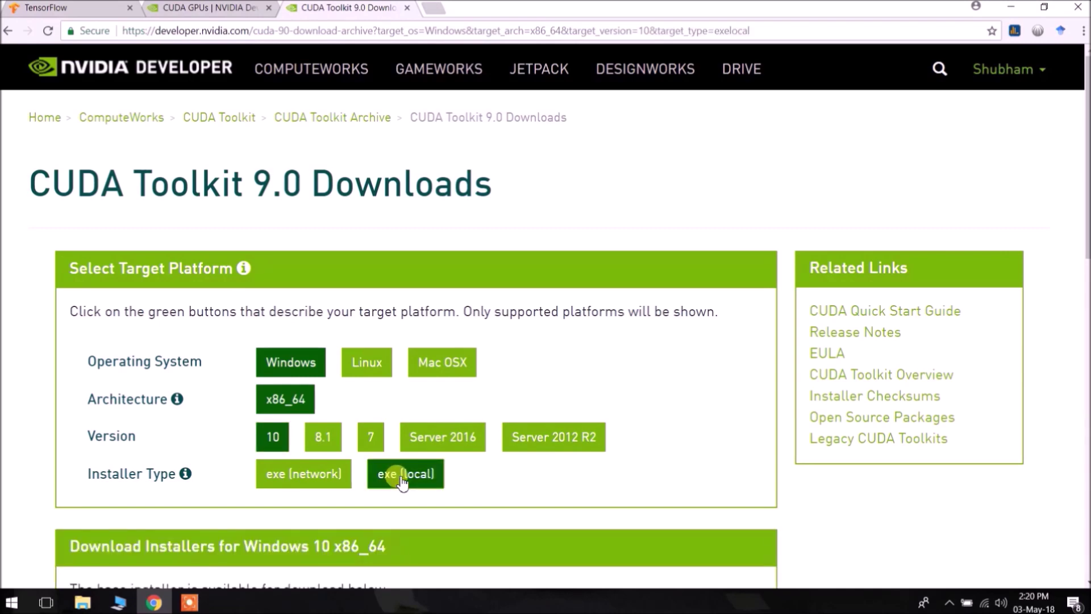
- Download the CUDA 9.0 Base Installer together with Patch 1 and Patch 2
scroll(402, 481, "down", 10)
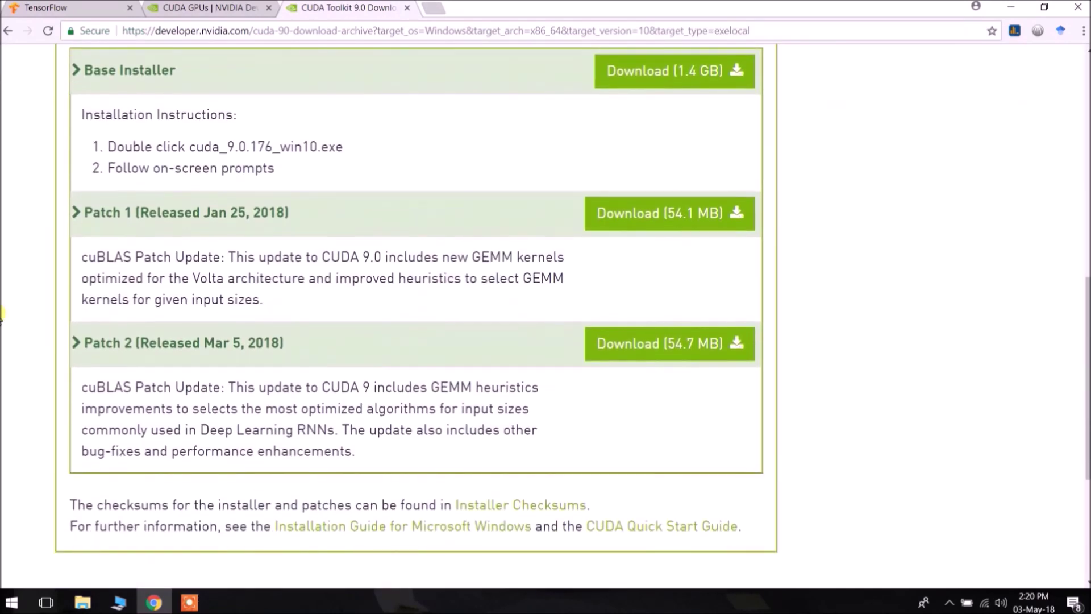
scroll(9, 284, "up", 1)
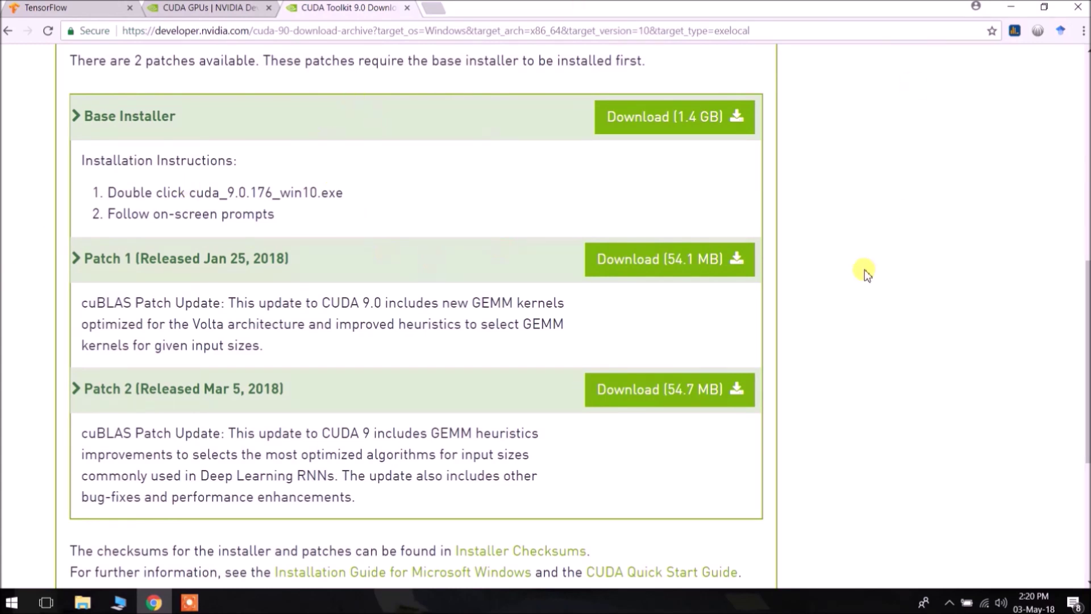
left_click(653, 122)
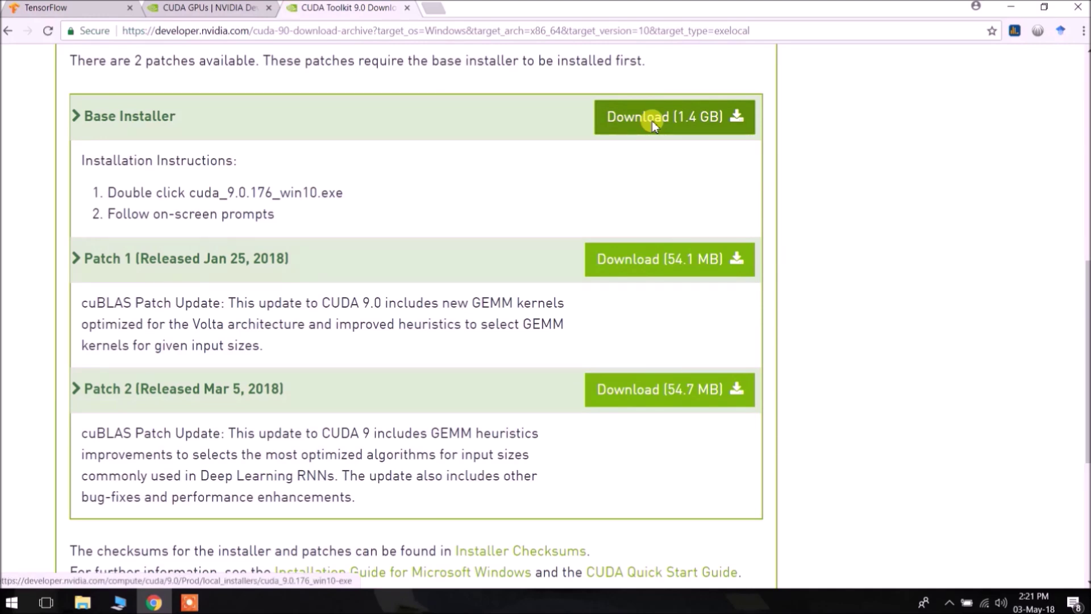
left_click(656, 254)
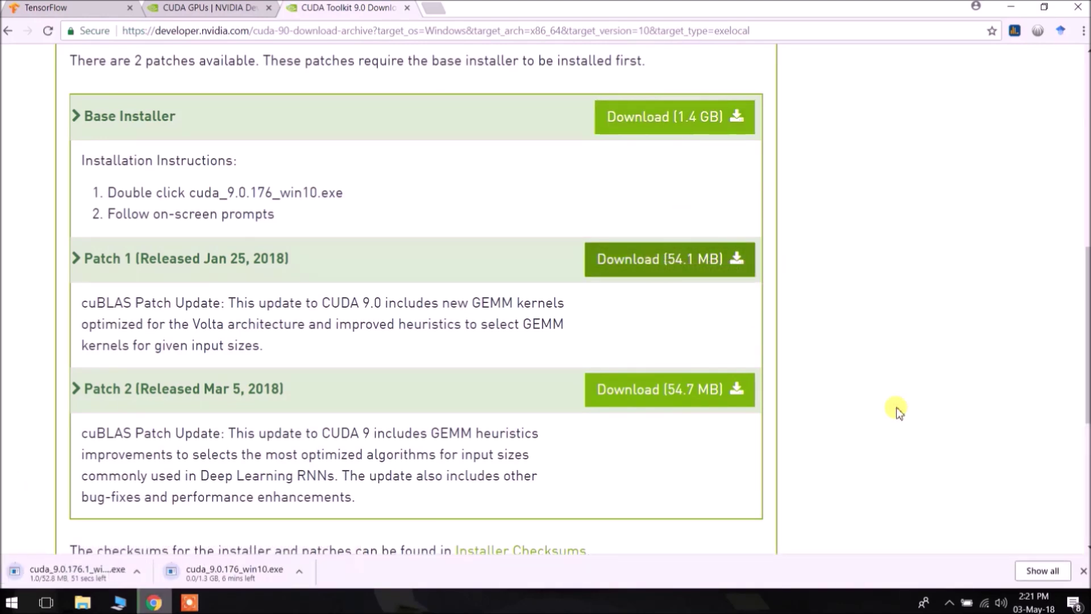
left_click(672, 386)
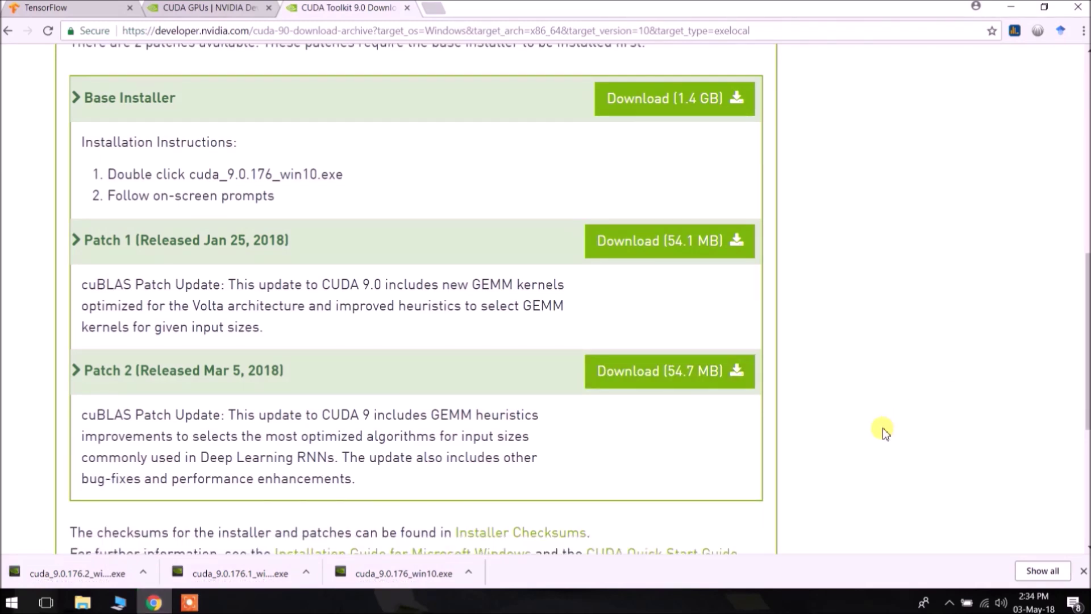
- Show the downloaded cuda_9.0.176_win10.exe in its folder and run it, extracting to the default temporary path
left_click(470, 574)
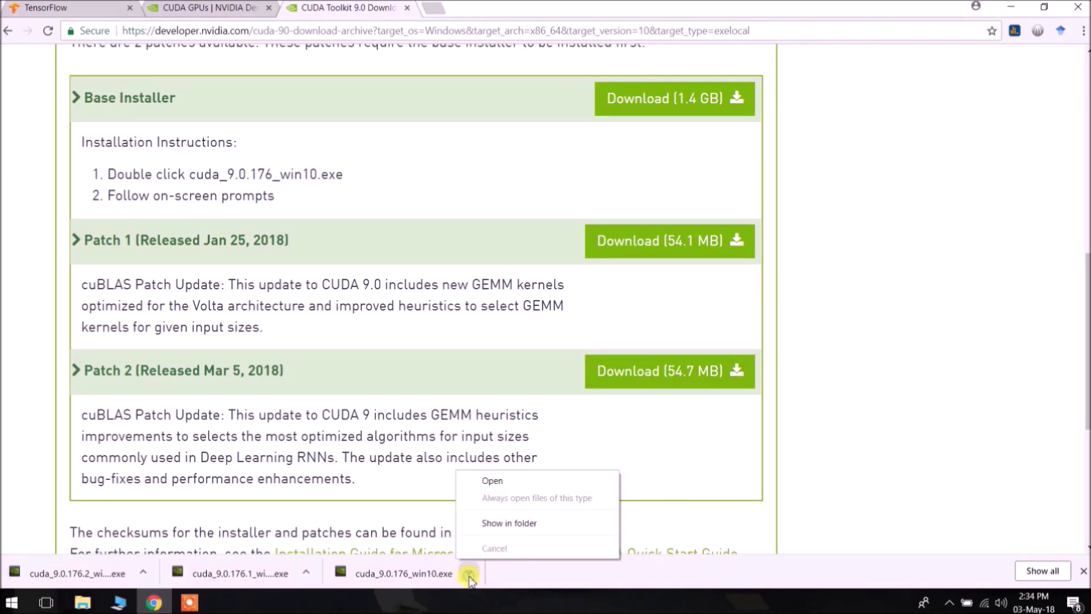
left_click(485, 528)
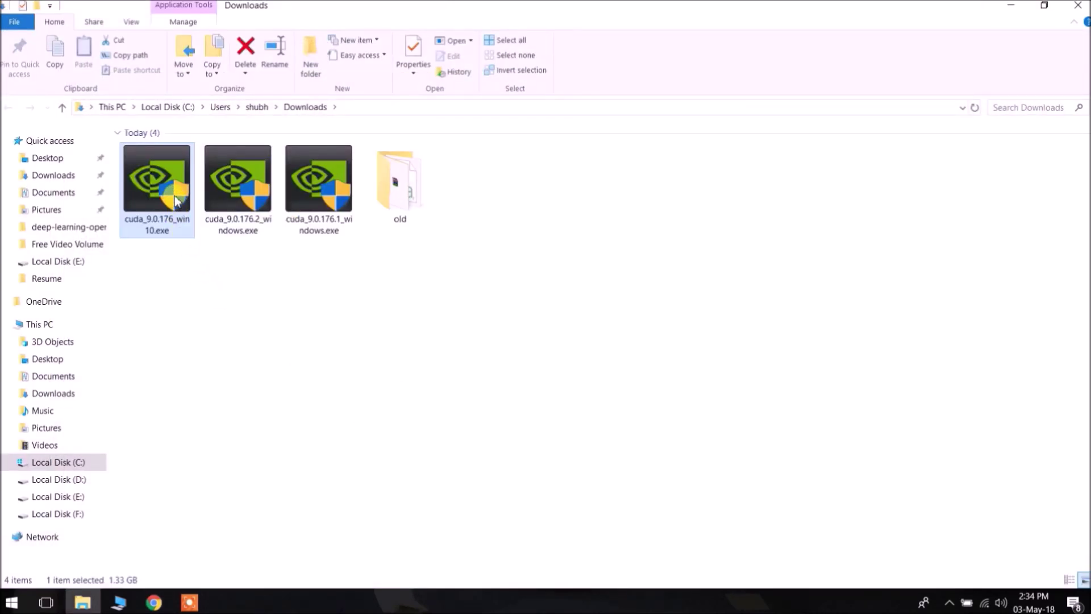
double_click(138, 196)
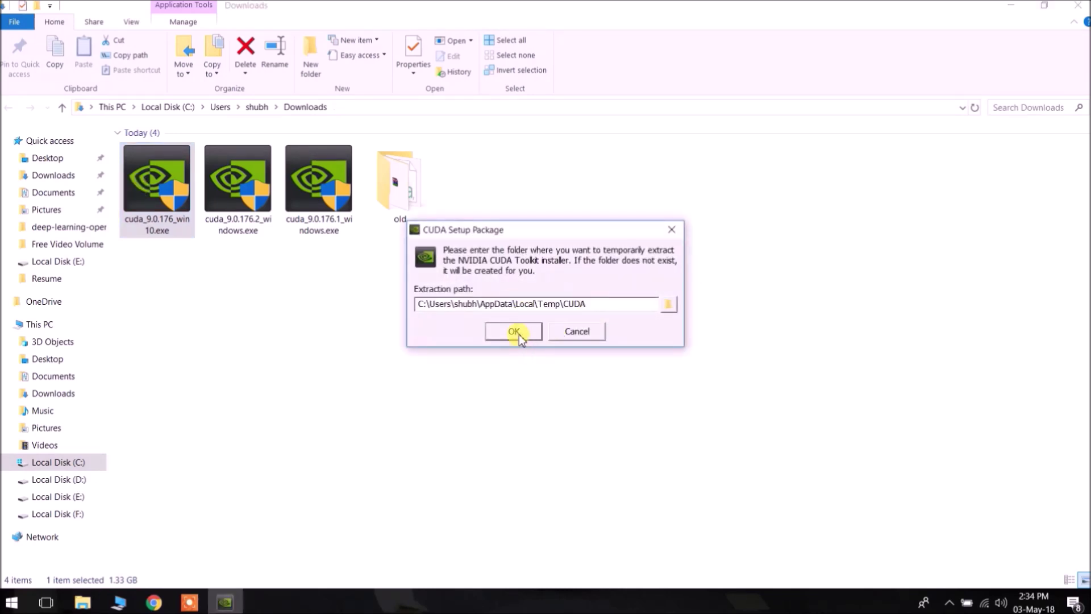
left_click(514, 332)
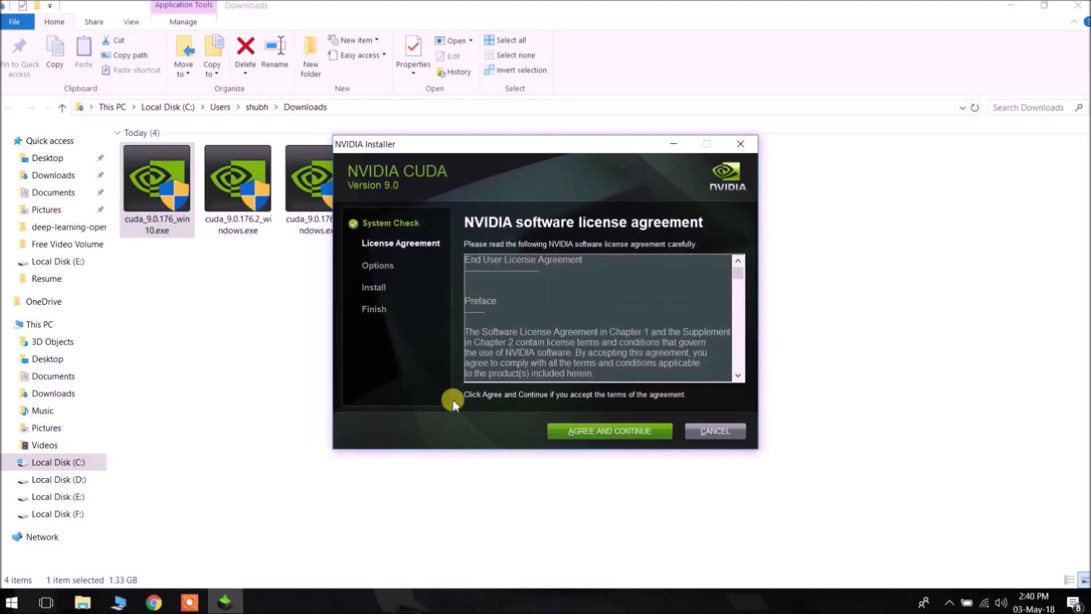
- Accept the NVIDIA license agreement, install CUDA 9.0 with the Express (Recommended) option and close the finished installer
left_click(601, 433)
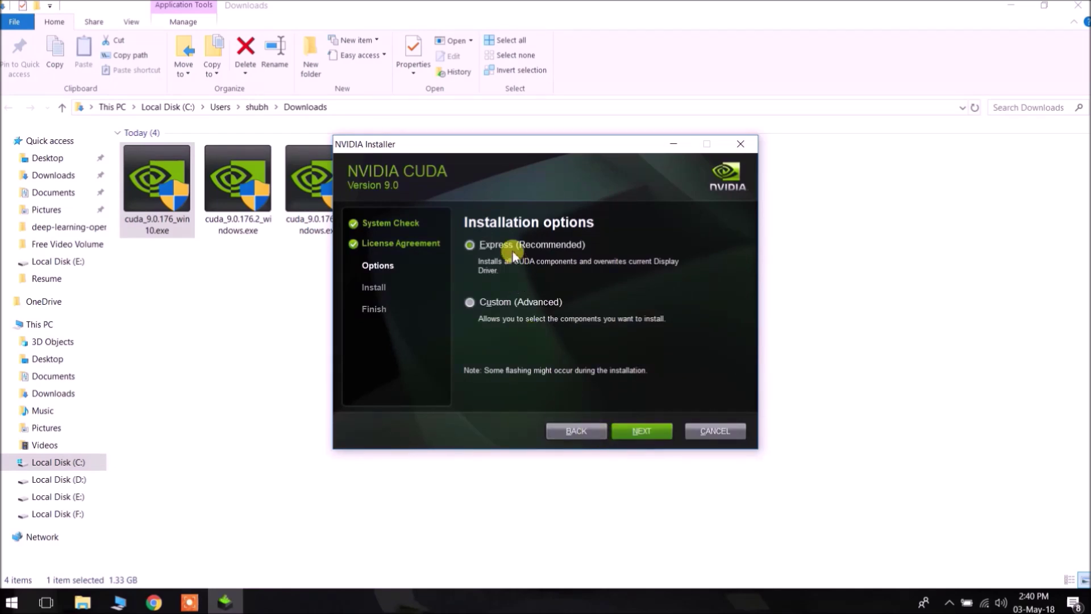
left_click(638, 432)
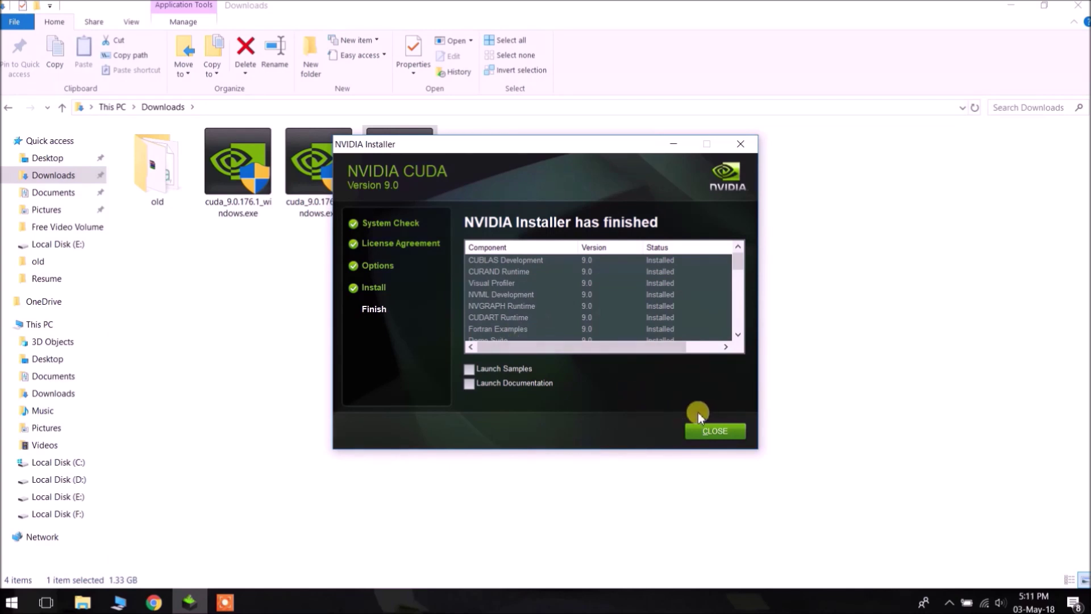
scroll(636, 322, "down", 3)
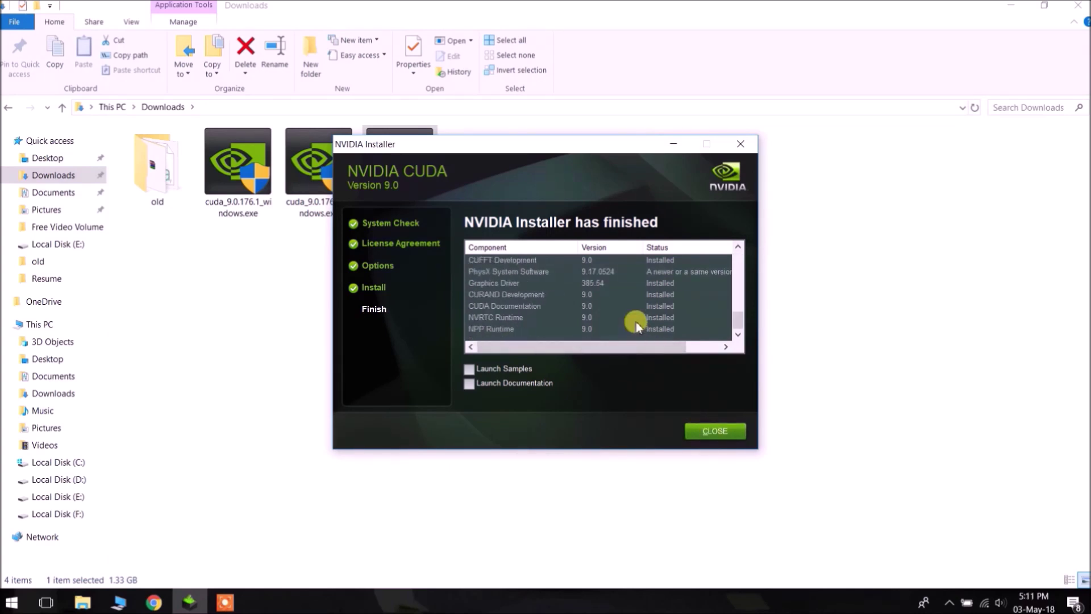
left_click(710, 432)
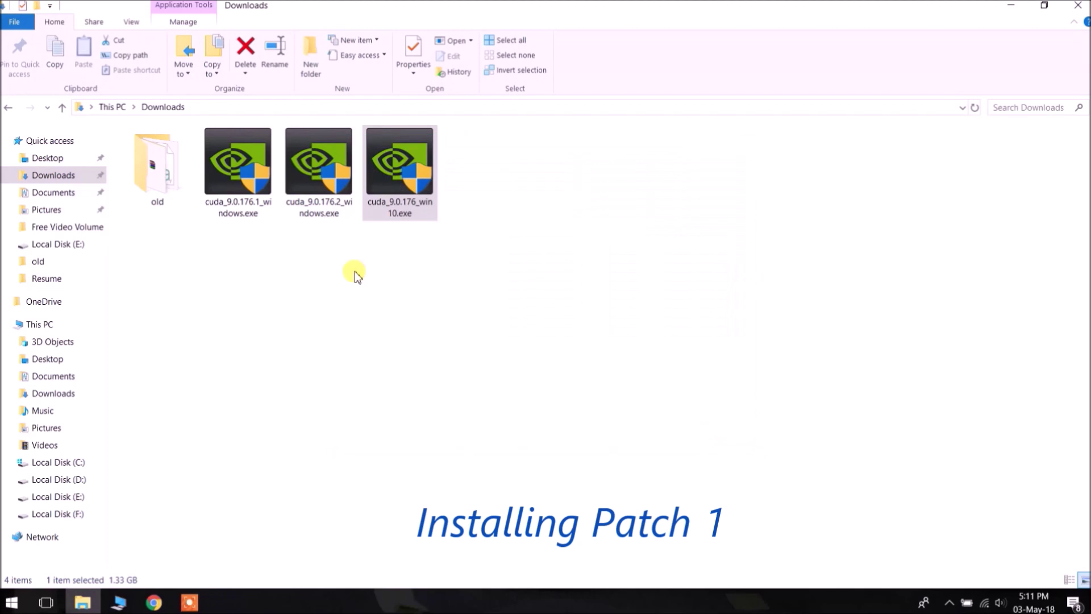
- Install Patch 1 from cuda_9.0.176.1_windows.exe using the default extraction path and the Express (Recommended) option, closing the installer at the end
double_click(245, 198)
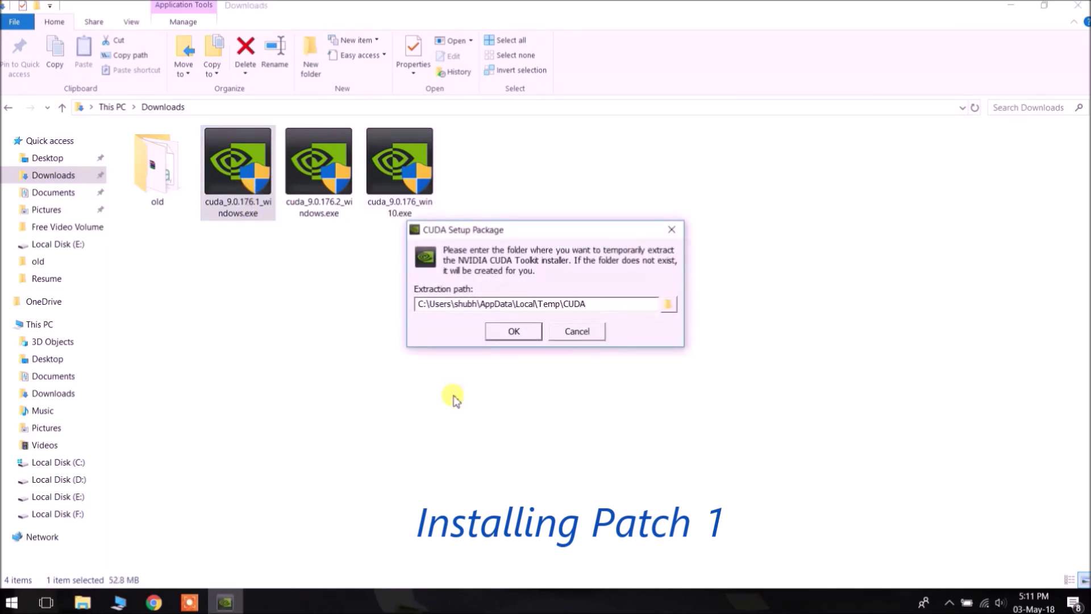
left_click(513, 331)
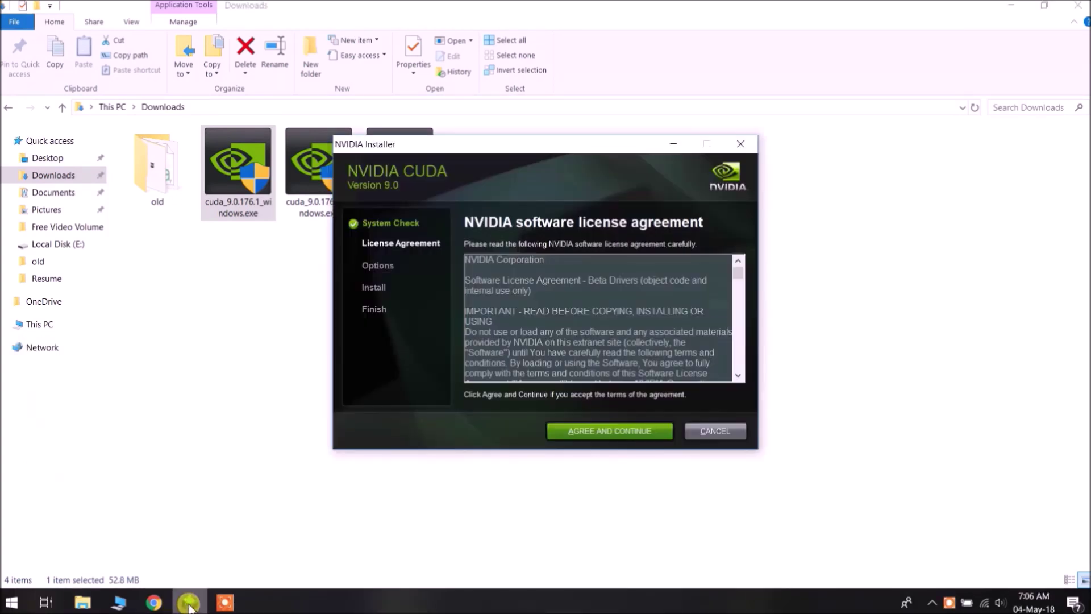
left_click(638, 431)
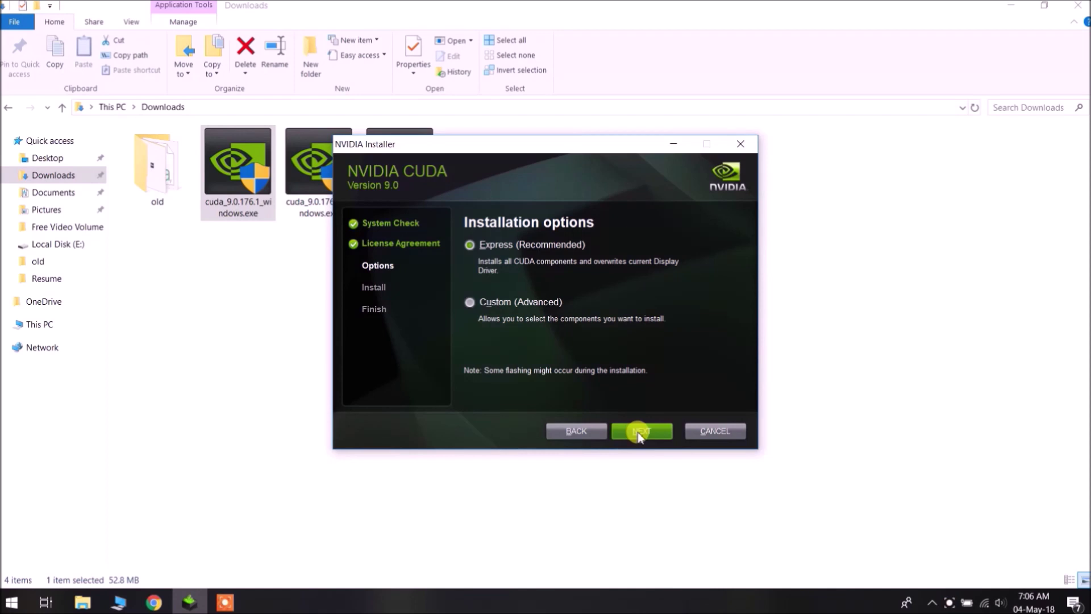
left_click(639, 433)
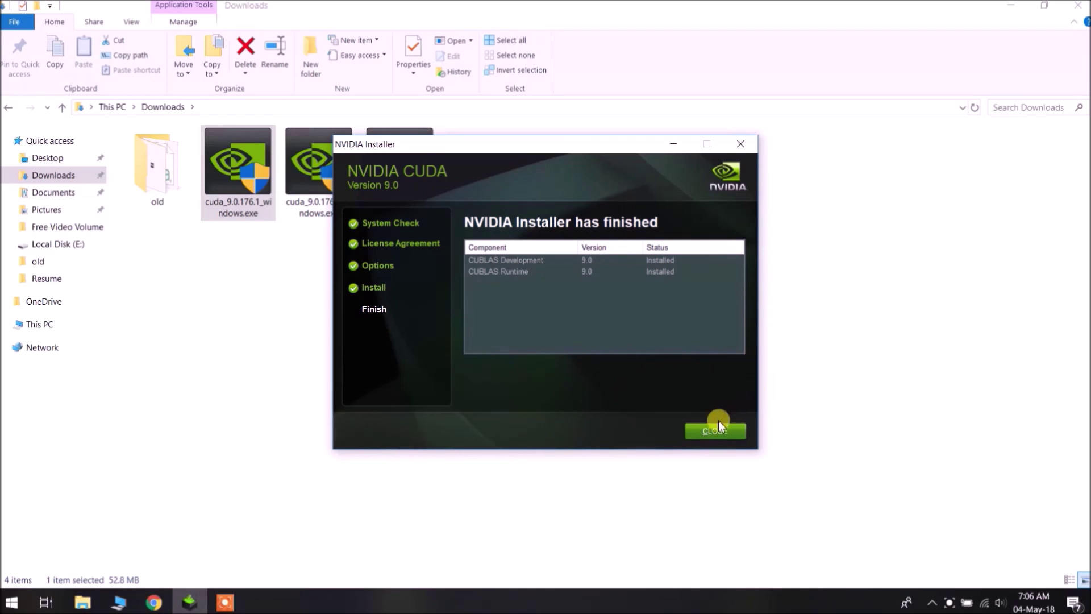
left_click(708, 434)
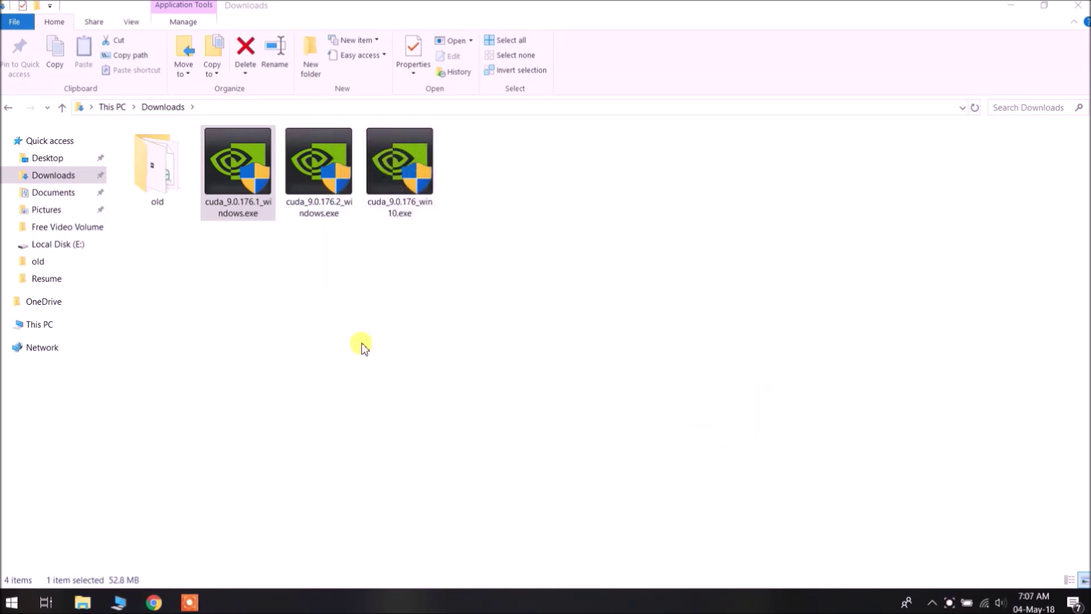
- Install Patch 2 from cuda_9.0.176.2_windows.exe with the default extraction path and default install option, accepting the license and closing the finished installer
double_click(307, 177)
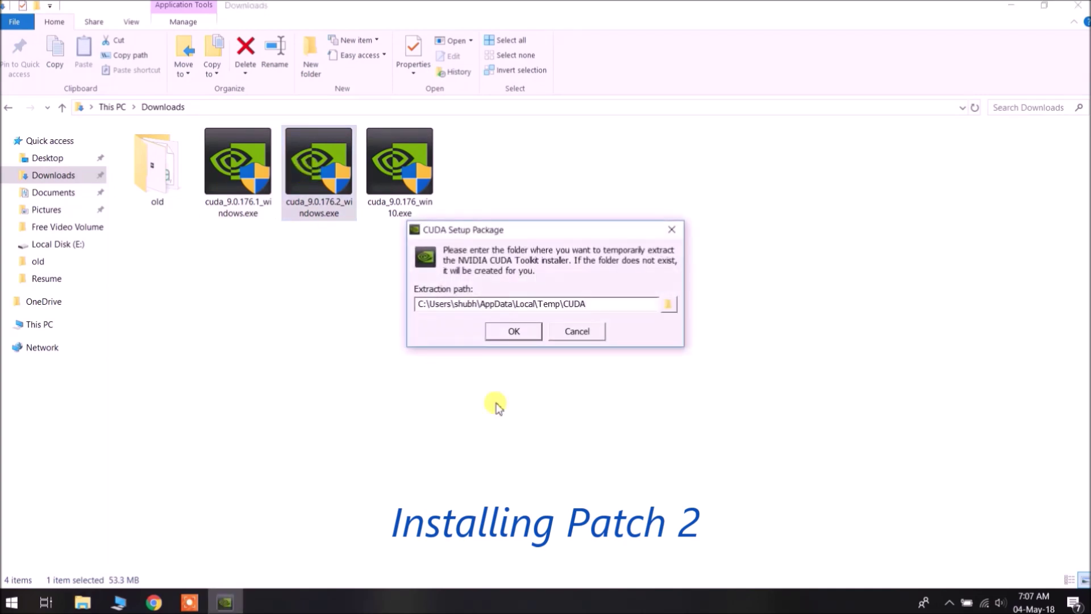
left_click(513, 332)
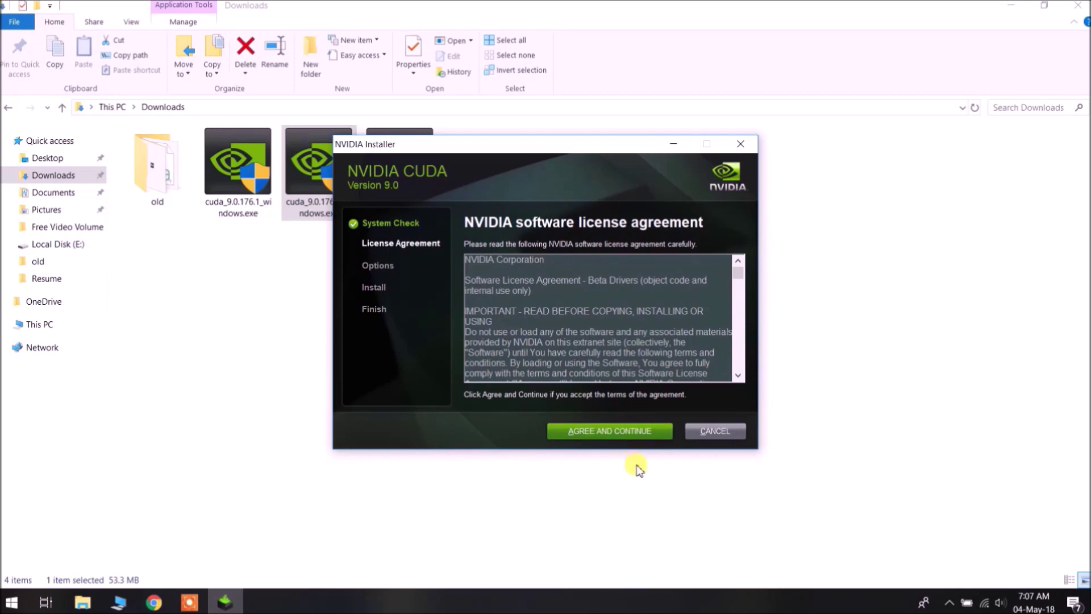
left_click(622, 431)
left_click(623, 432)
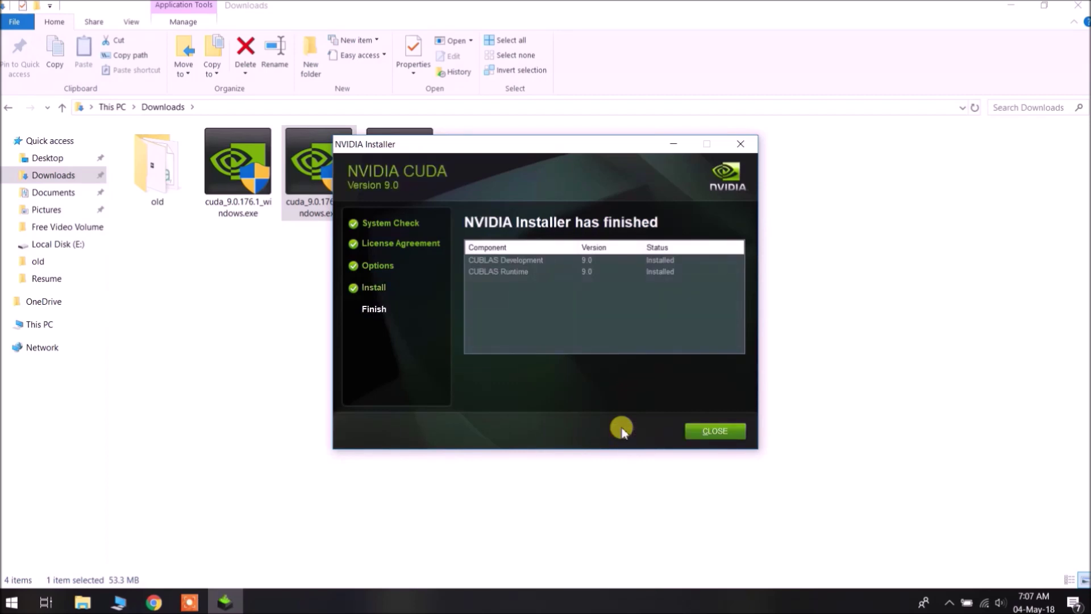
left_click(716, 430)
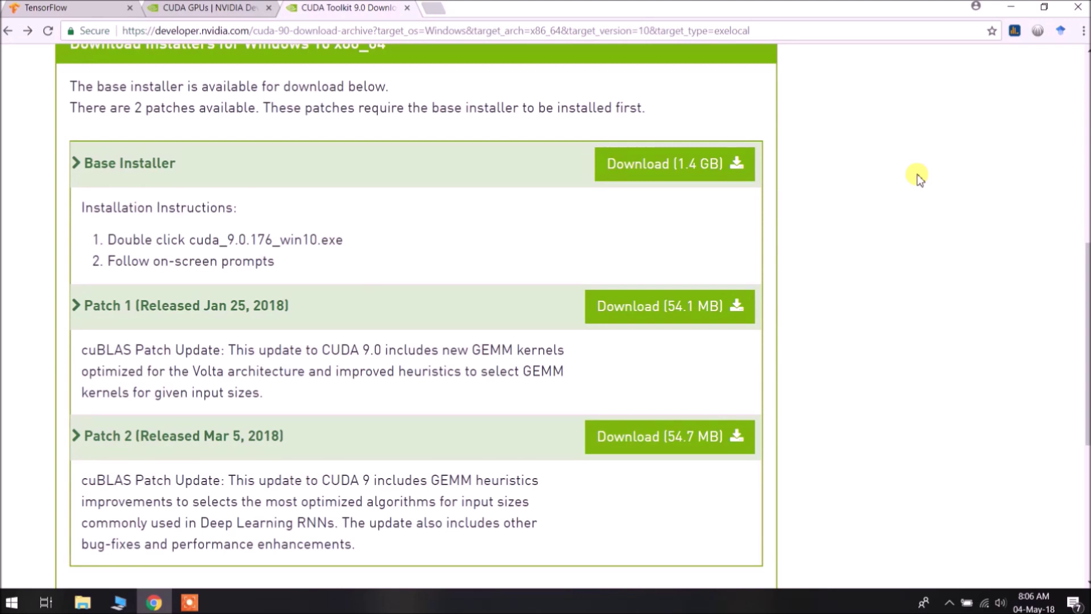
- Search Google for "cudnn 7.0" in a new browser tab and open NVIDIA's cuDNN Archive page
left_click(441, 8)
type("goo")
key("Return")
left_click(542, 337)
type("cud")
key("Down")
key("Return")
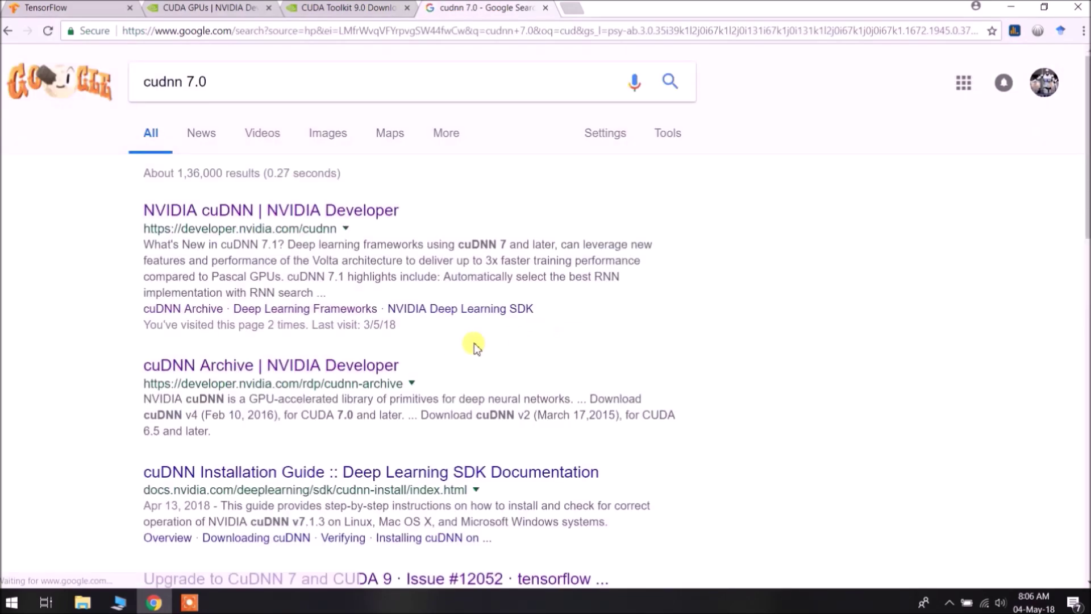
left_click(272, 366)
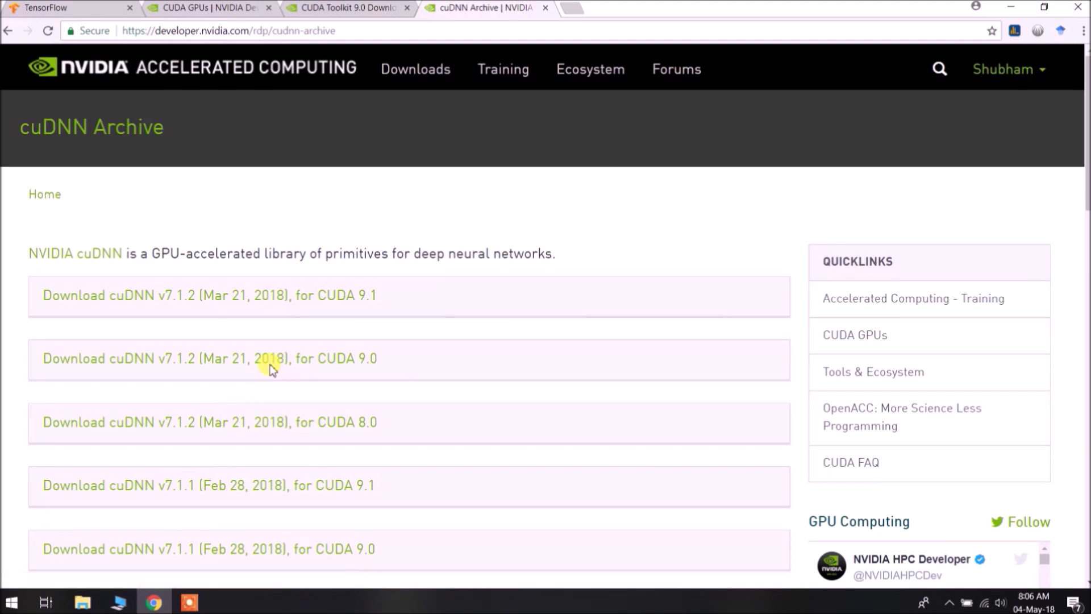
- Download the cuDNN v7.0.5 Library for Windows 10 from the Dec 5, 2017 release for CUDA 9.0
scroll(2, 396, "down", 5)
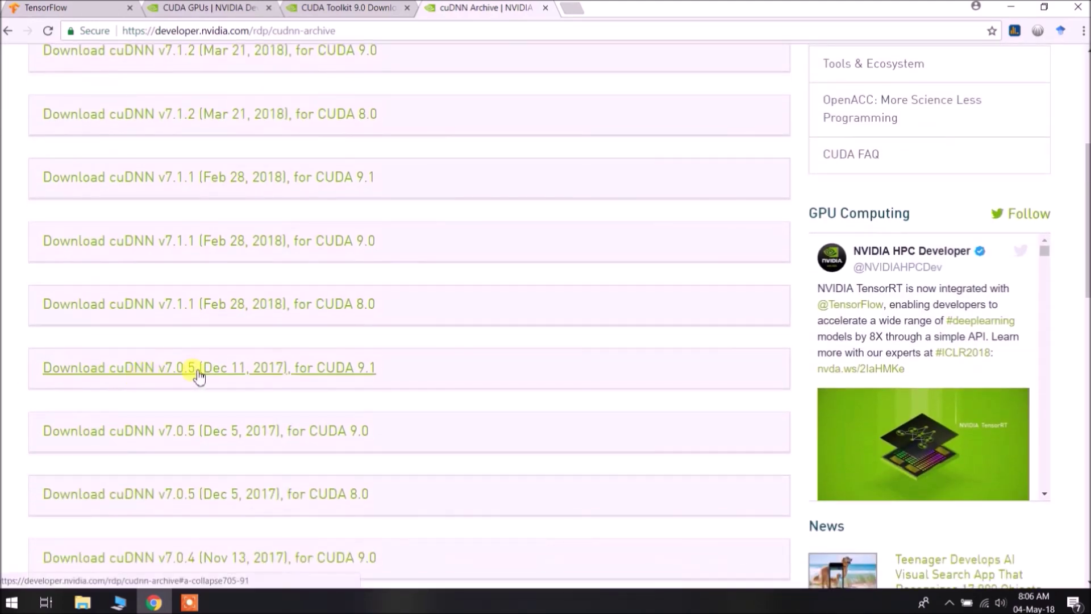
left_click(165, 442)
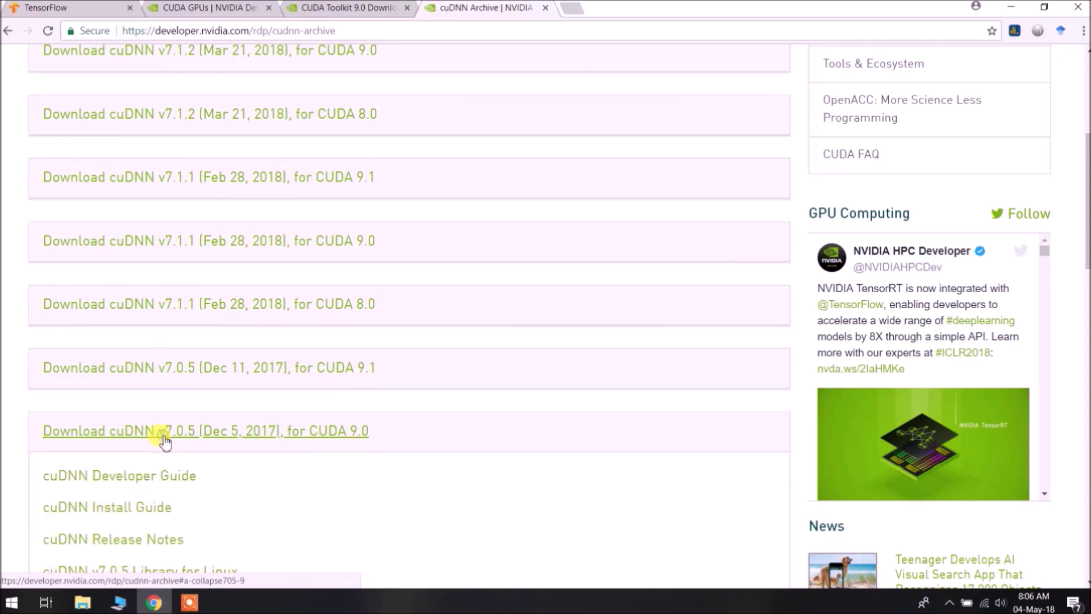
scroll(1, 400, "down", 5)
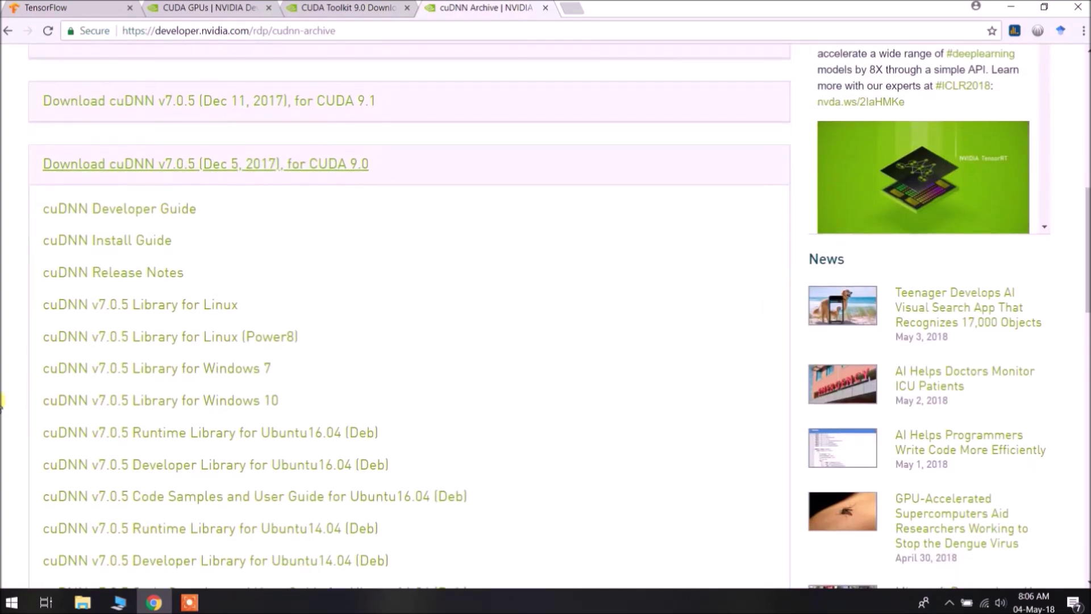
scroll(2, 401, "down", 2)
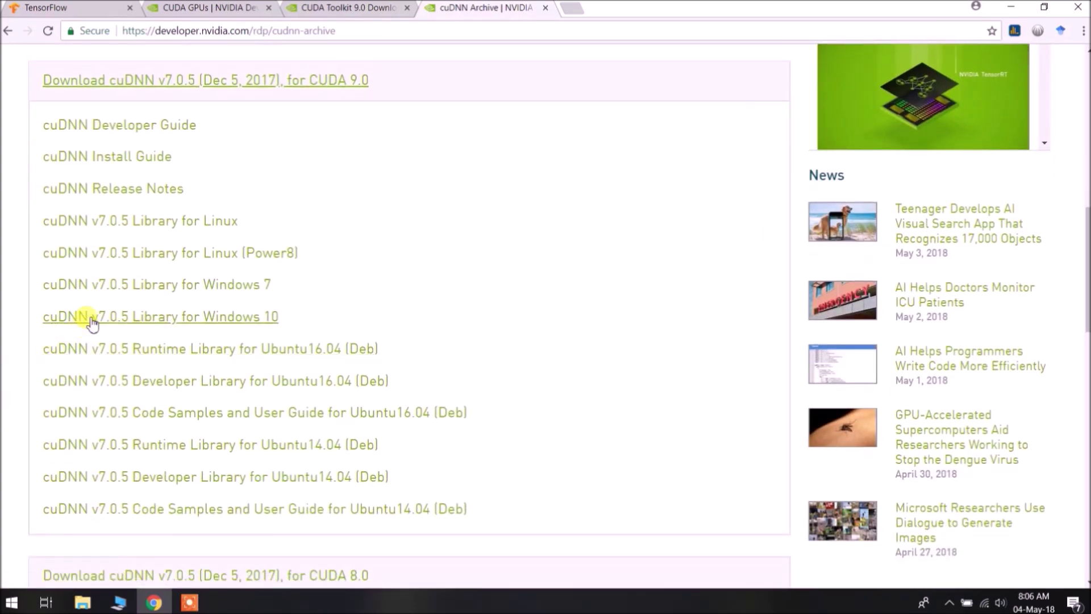
left_click(92, 322)
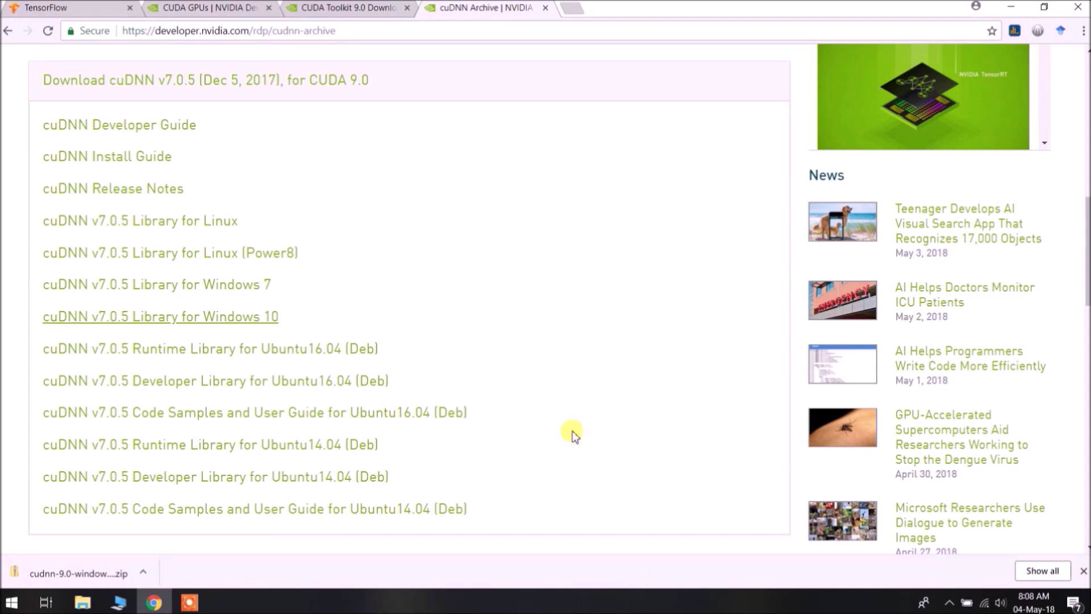
- Show the downloaded cudnn-9.0-windows10-x64-v7.zip in its folder and extract all its contents to the default destination
left_click(146, 575)
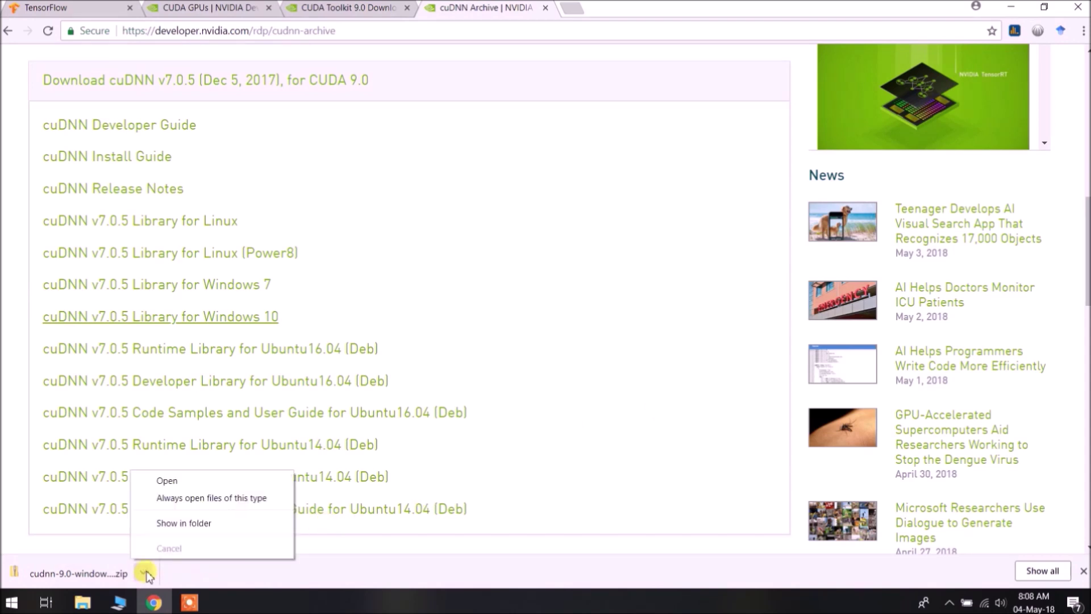
left_click(190, 527)
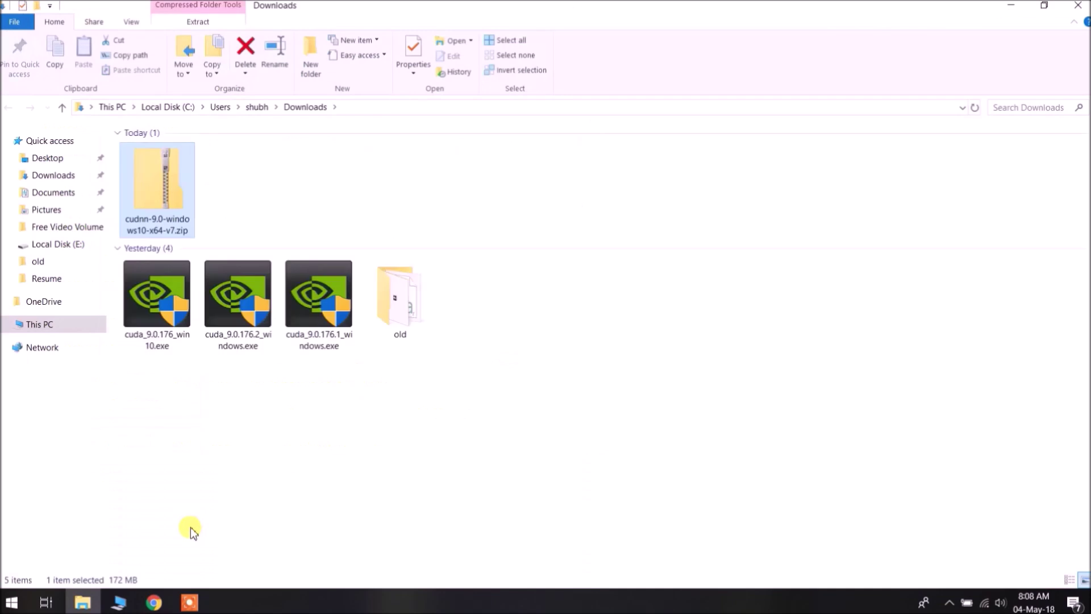
right_click(155, 172)
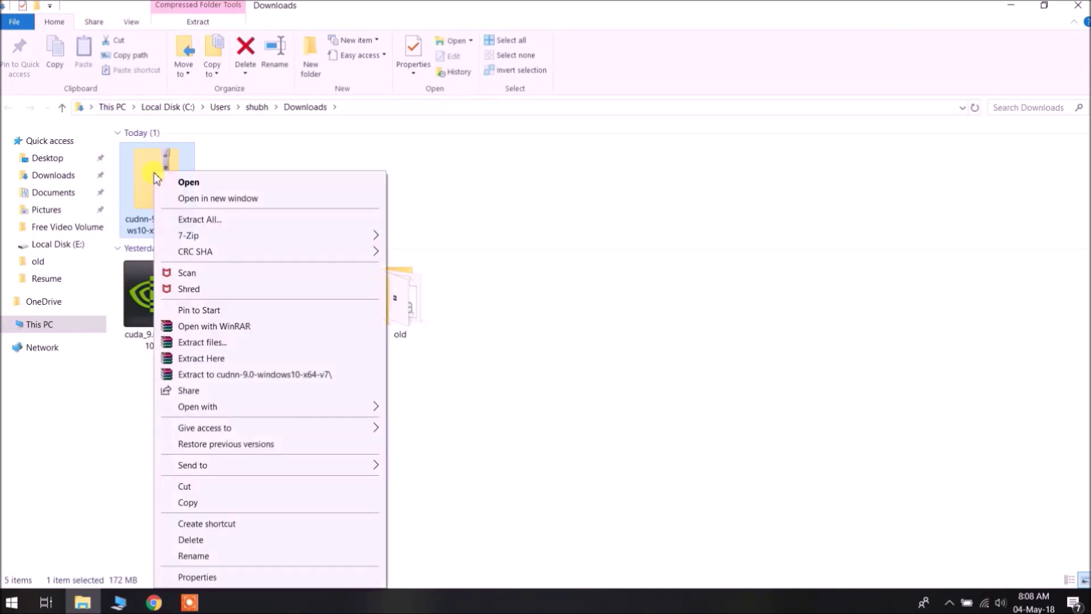
left_click(260, 221)
left_click(658, 446)
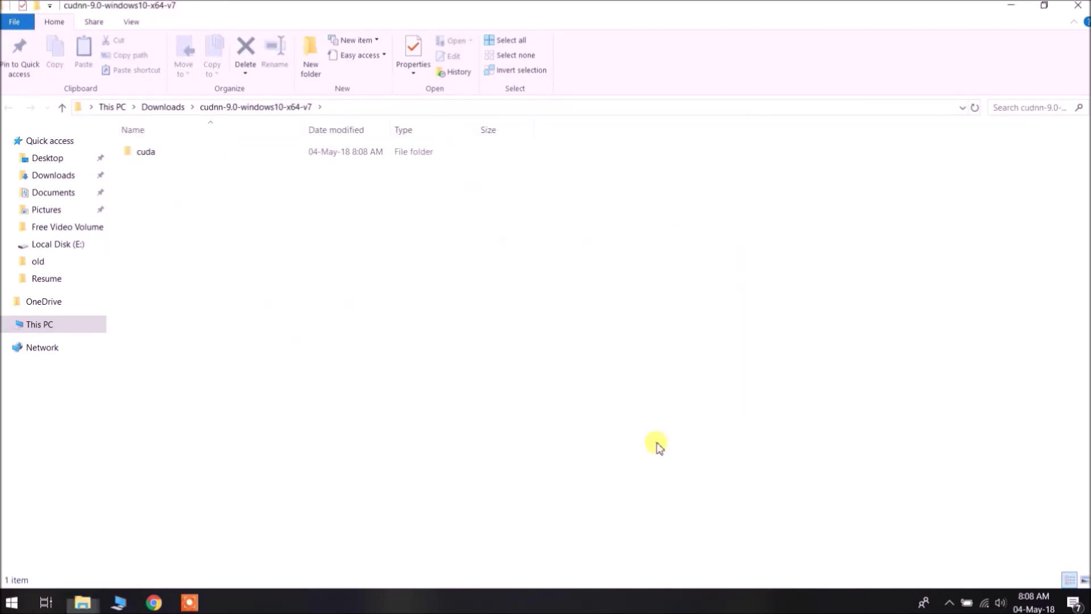
- Copy cudnn64_7.dll from the bin subfolder of the extracted cuda folder
left_click(142, 155)
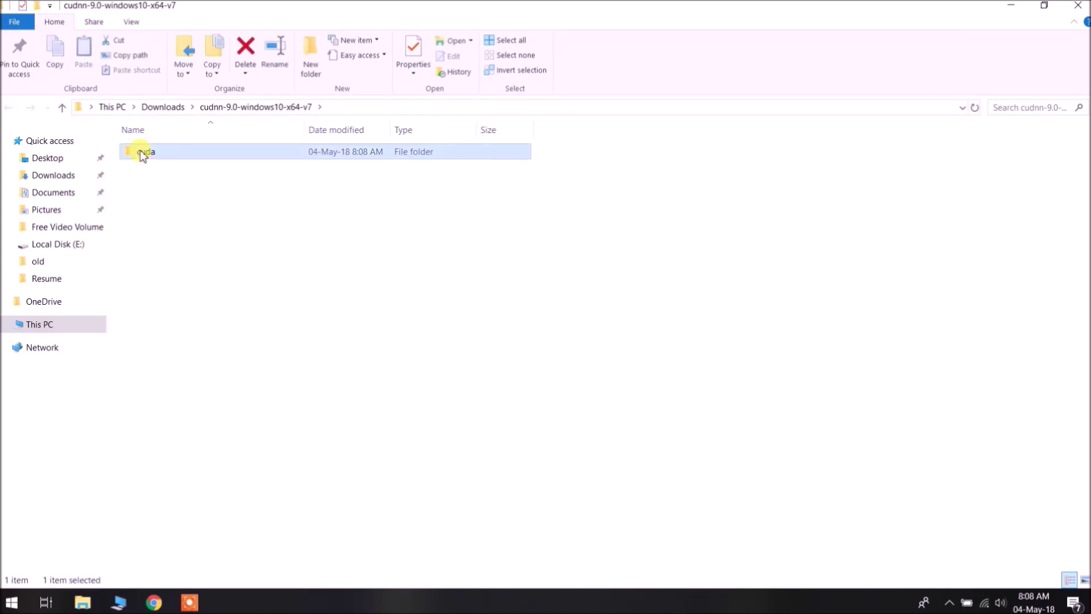
double_click(142, 153)
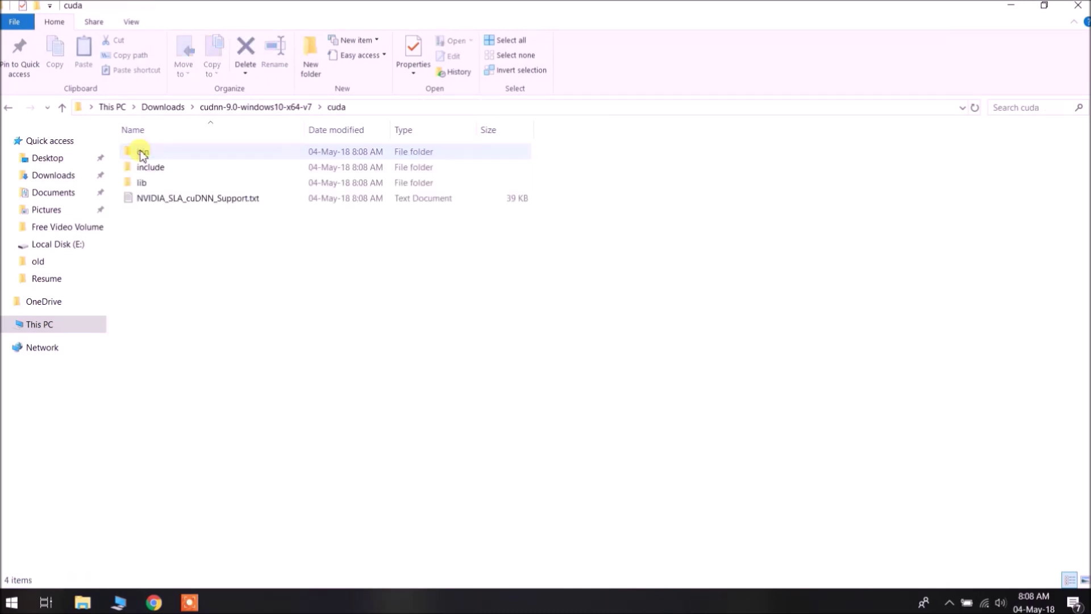
double_click(173, 151)
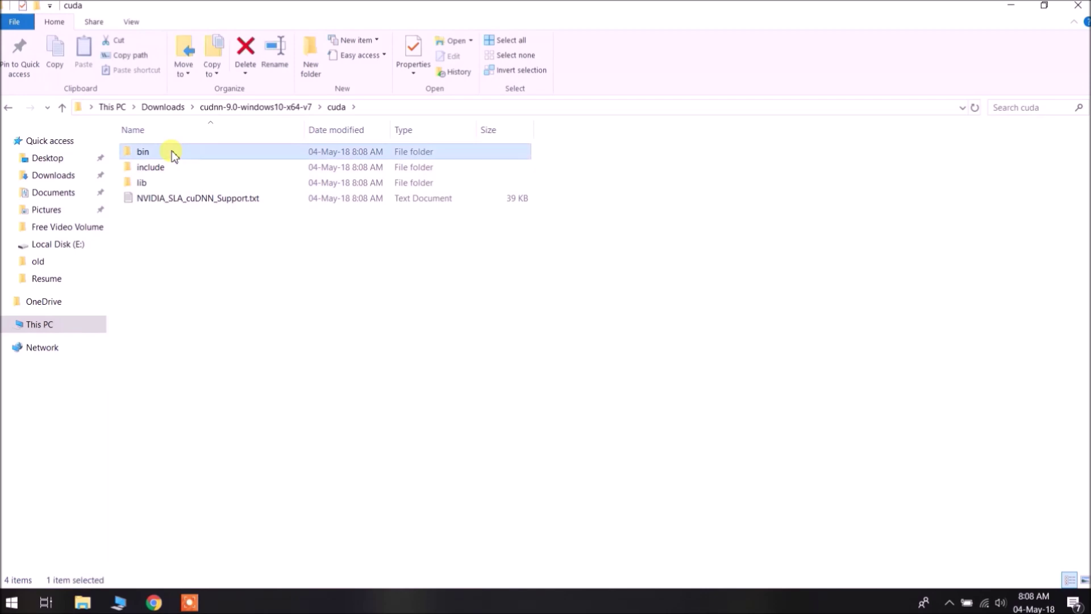
left_click(203, 152)
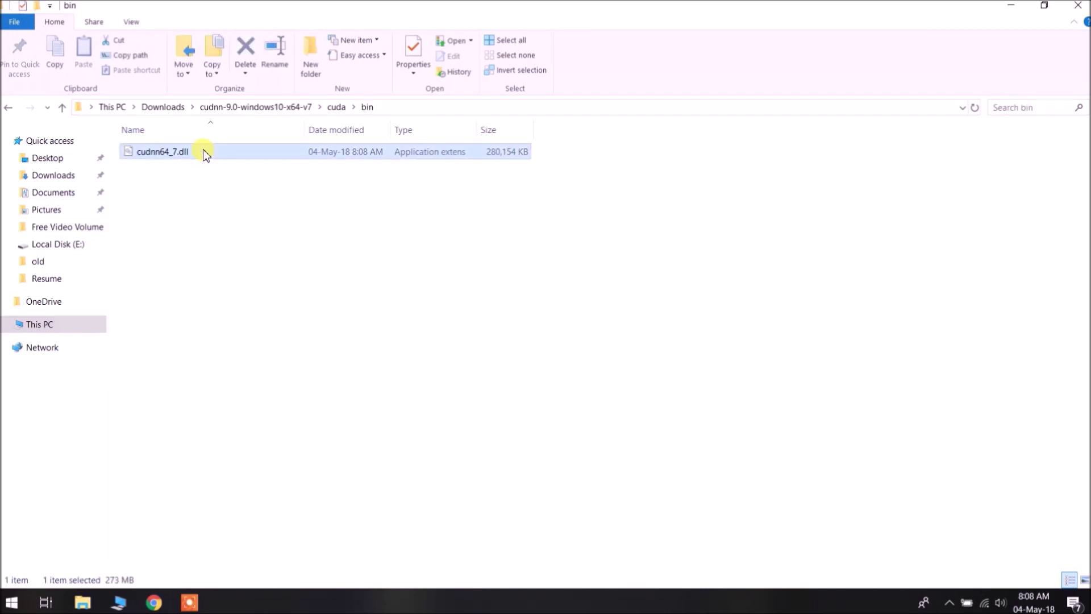
right_click(203, 149)
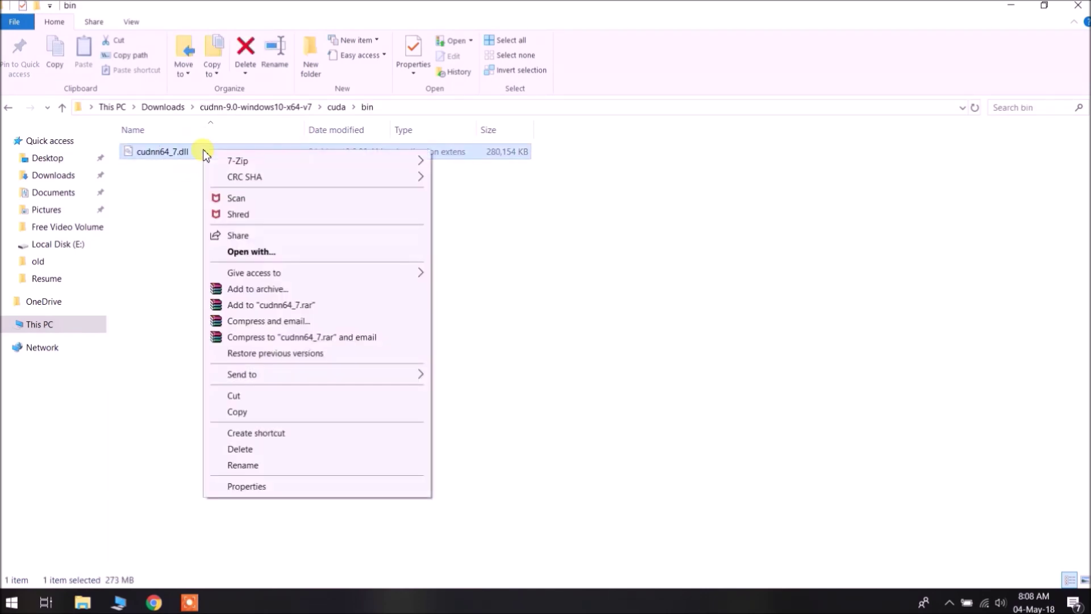
left_click(237, 412)
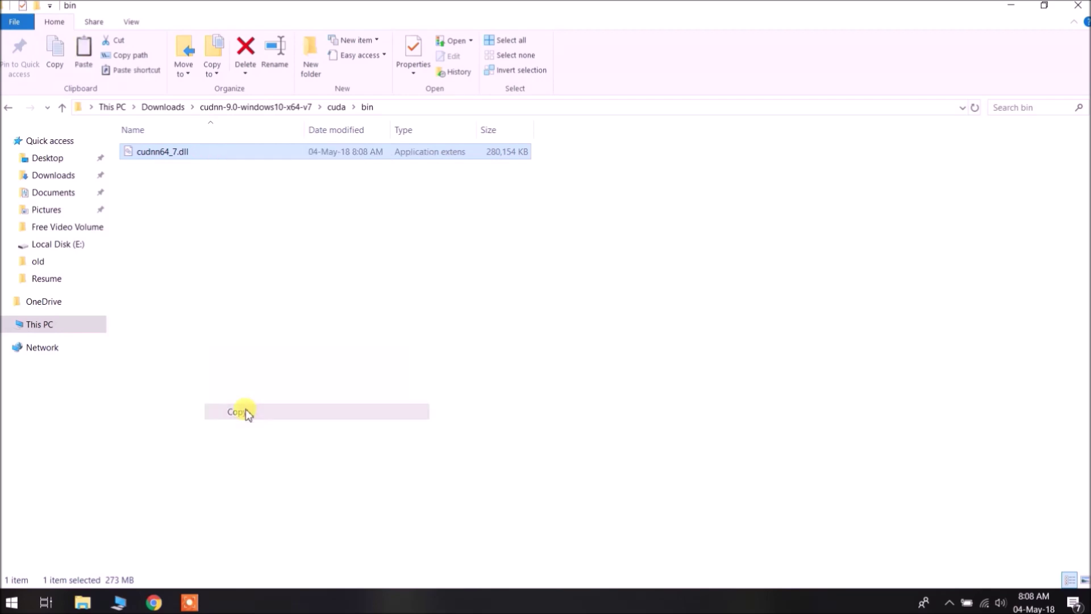
- Paste the copied DLL into C:\Program Files\NVIDIA GPU Computing Toolkit\CUDA\v9.0\bin, granting administrator permission
left_click(14, 325)
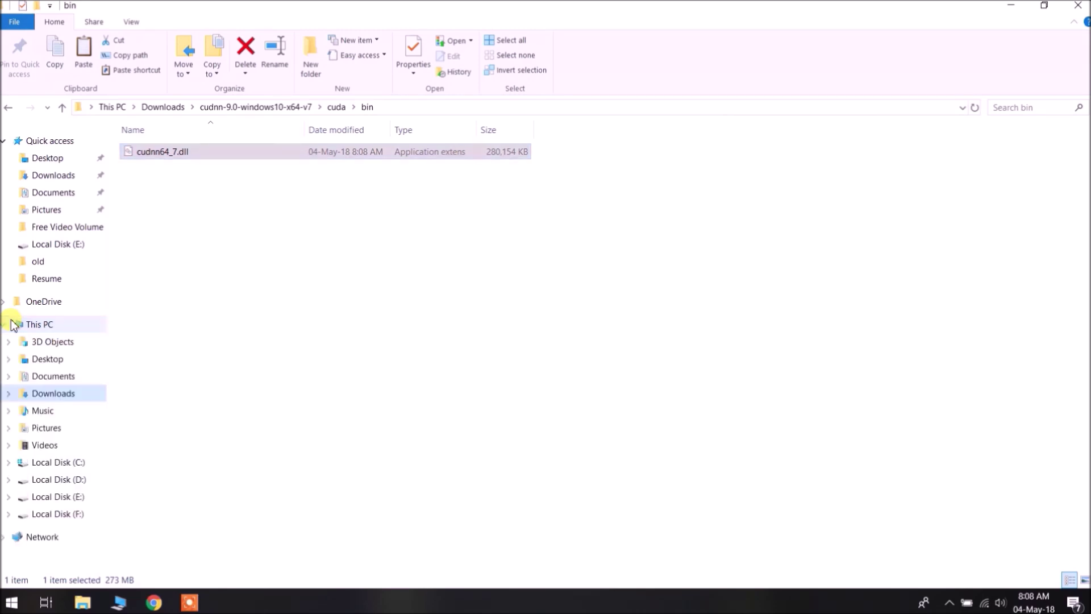
left_click(64, 466)
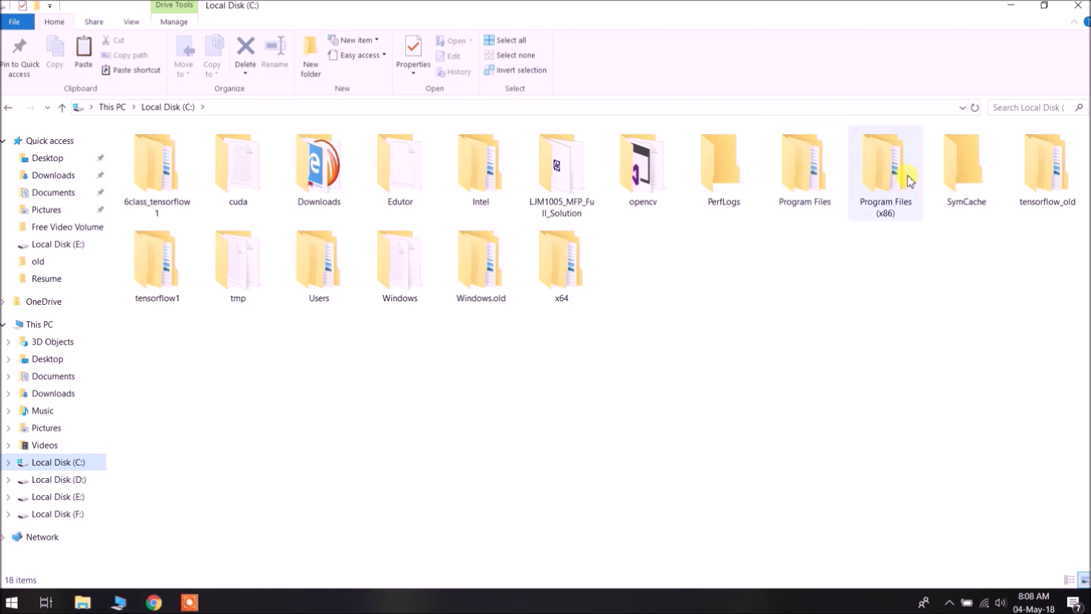
double_click(841, 177)
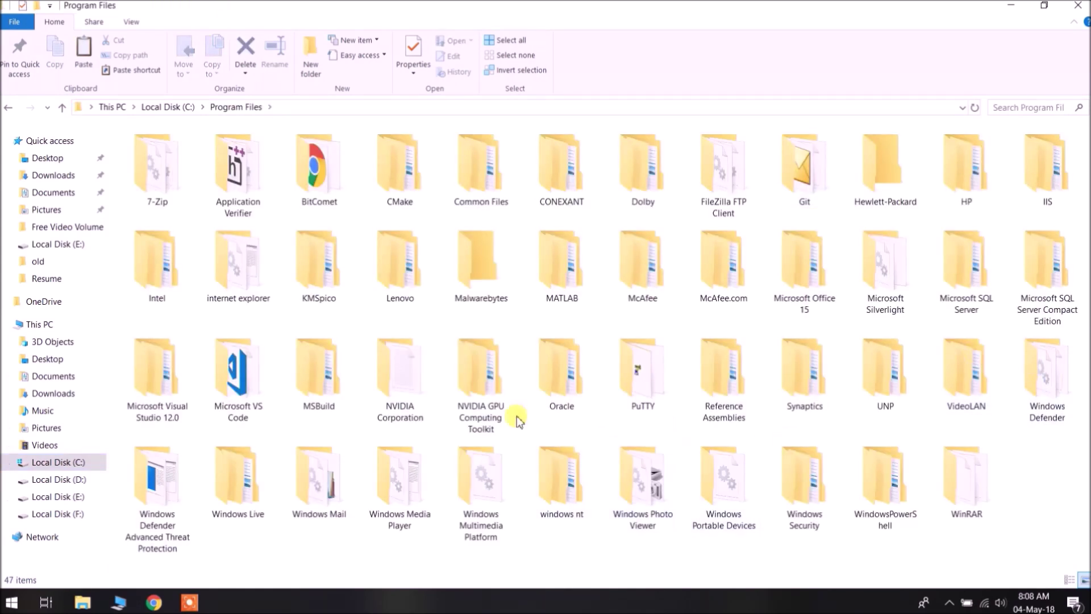
double_click(489, 394)
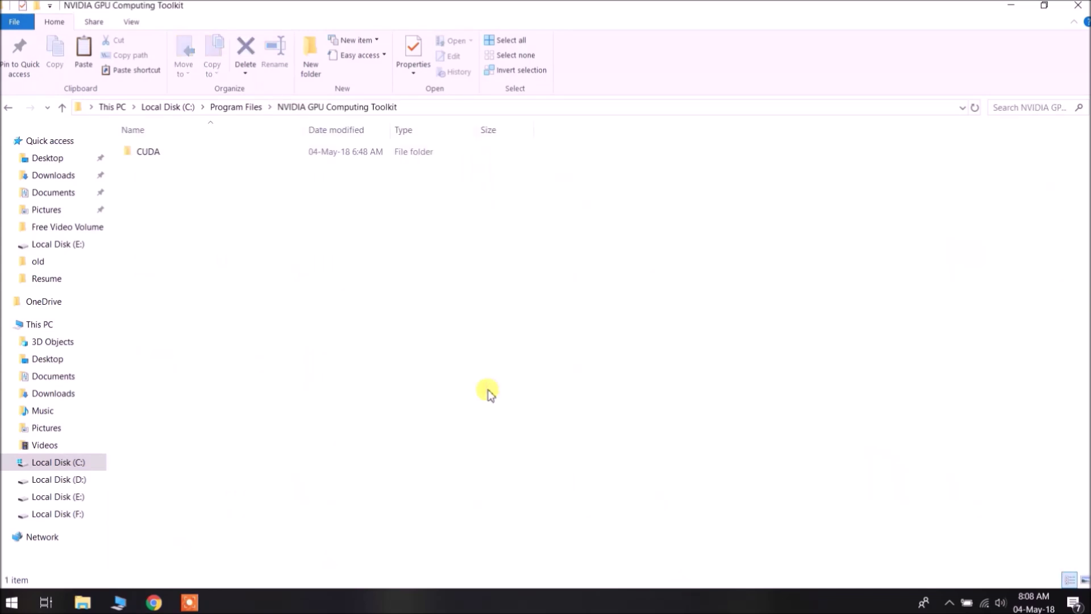
double_click(152, 152)
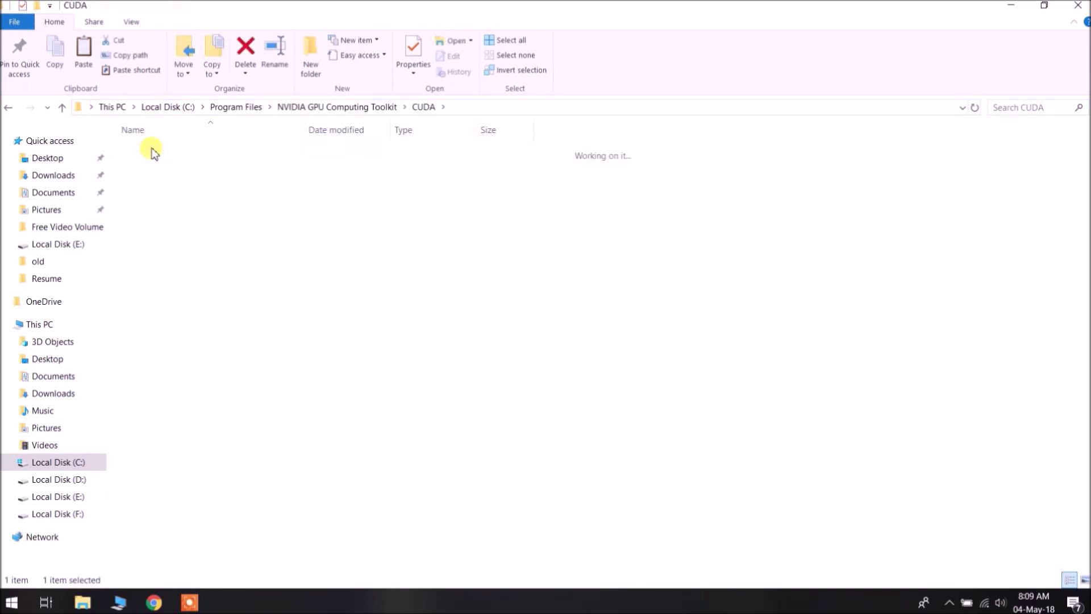
double_click(152, 153)
double_click(163, 152)
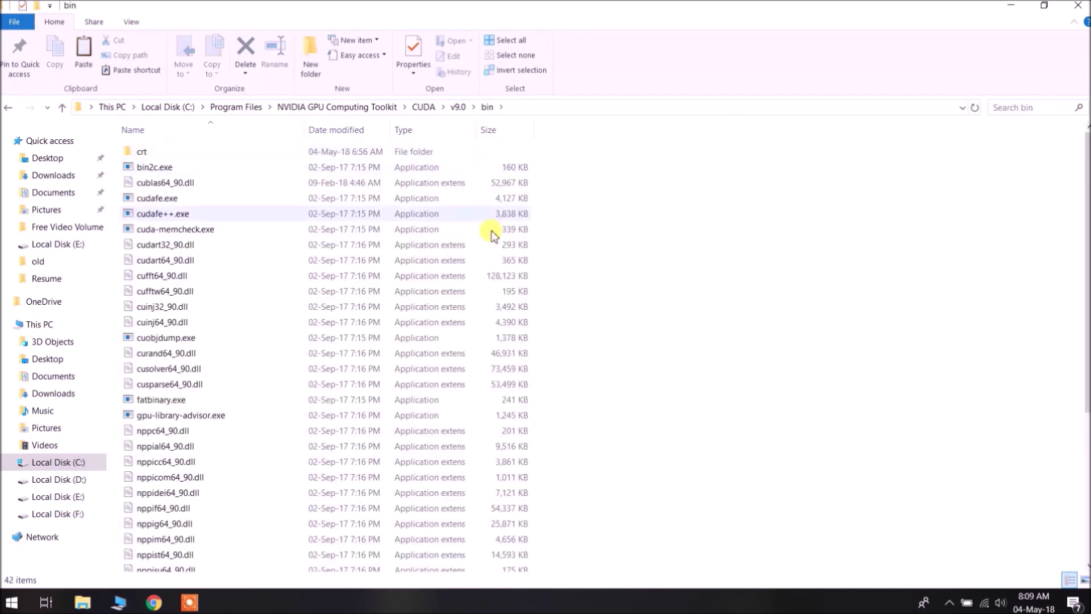
right_click(766, 295)
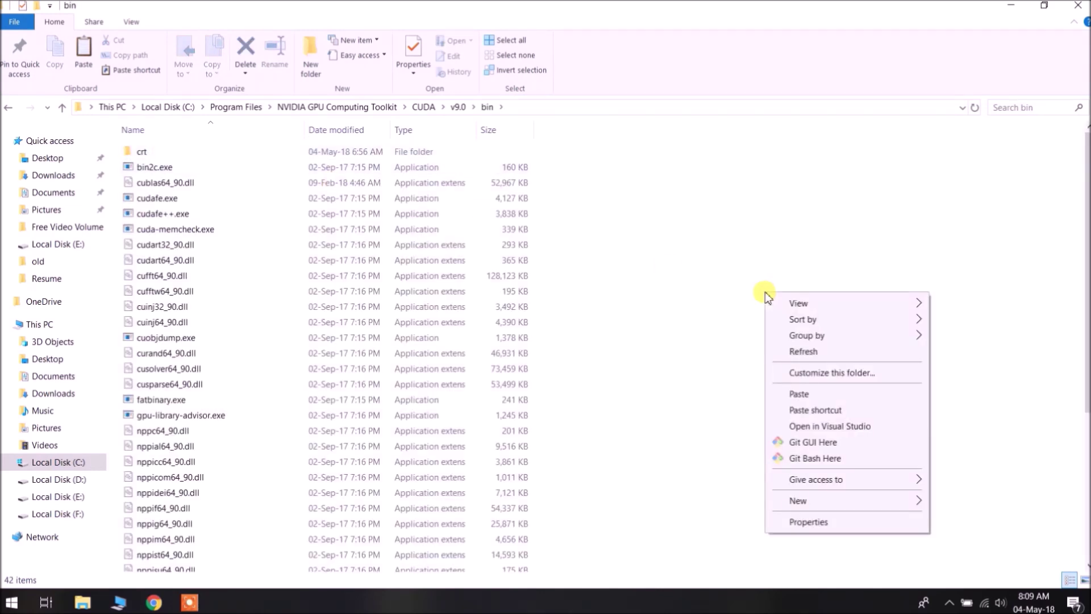
left_click(817, 393)
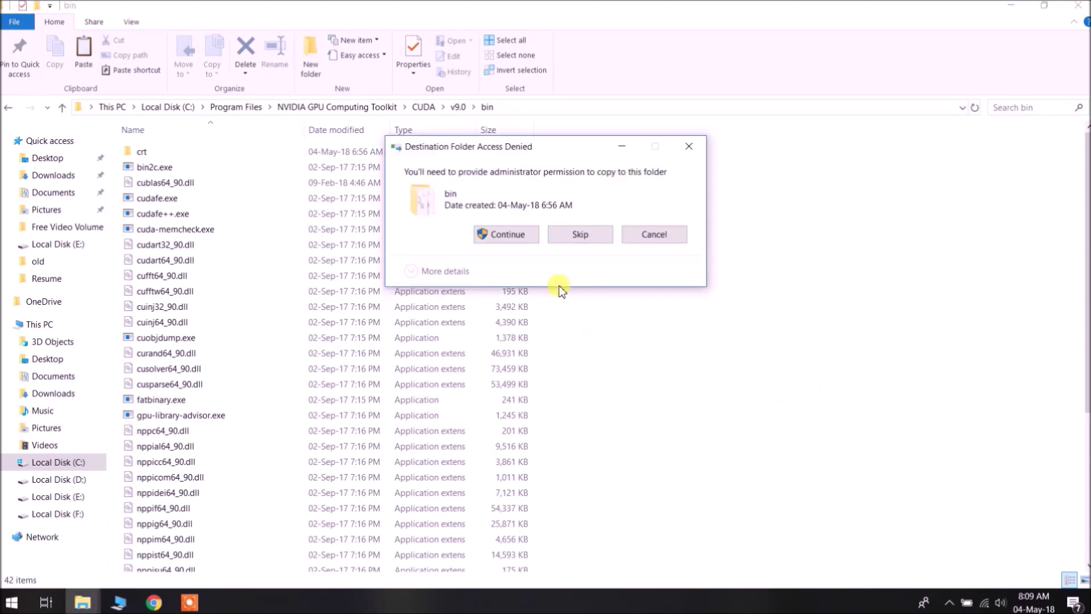
left_click(497, 231)
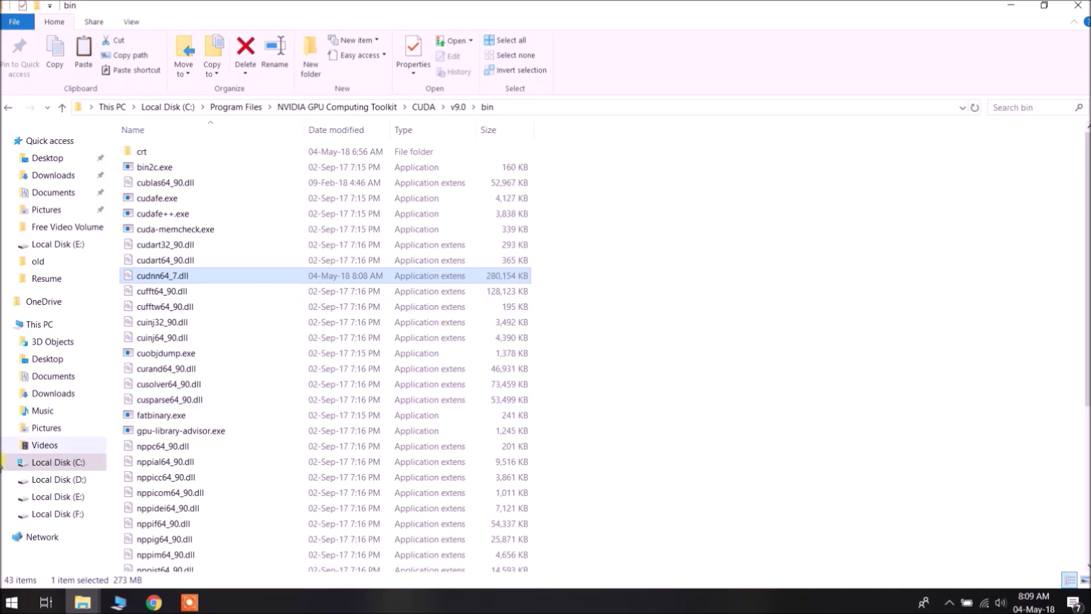
- Open Anaconda Prompt and run "conda update conda", accepting the proposed package updates with y
left_click(11, 602)
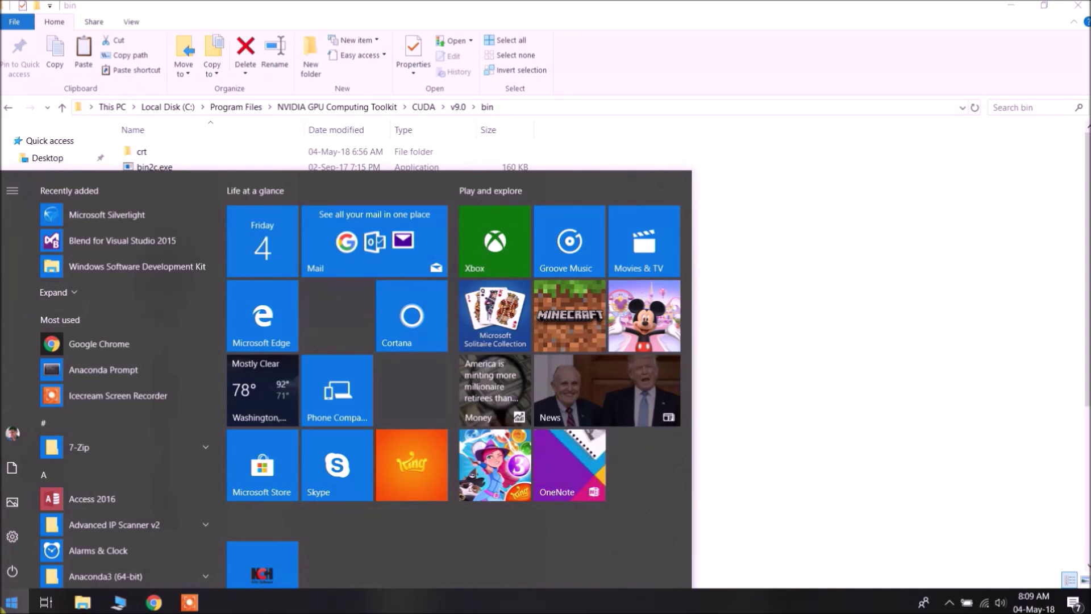
left_click(164, 373)
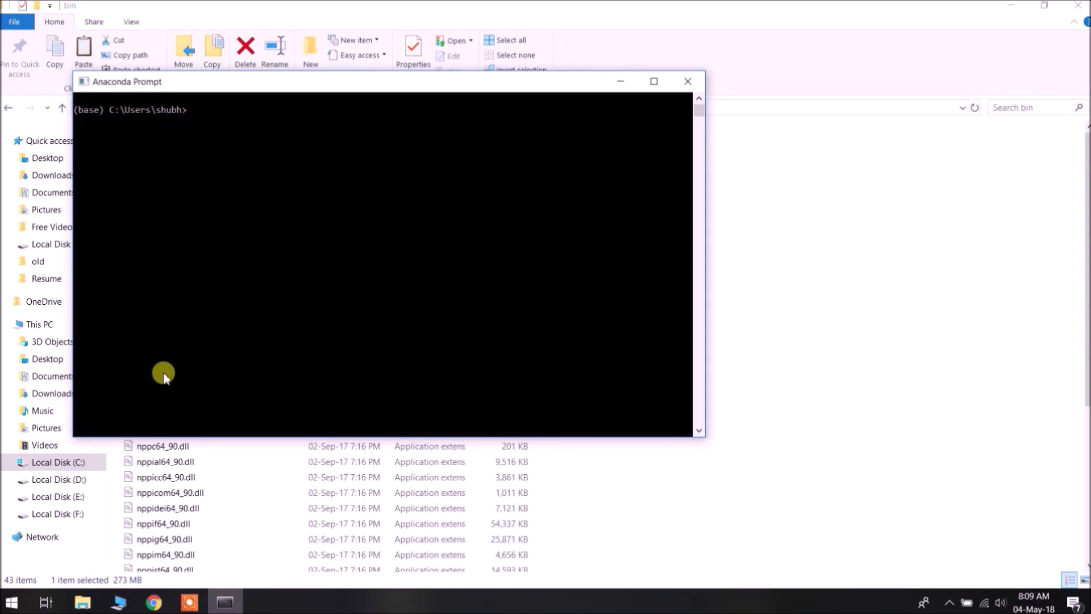
type("conda update conda")
key("Return")
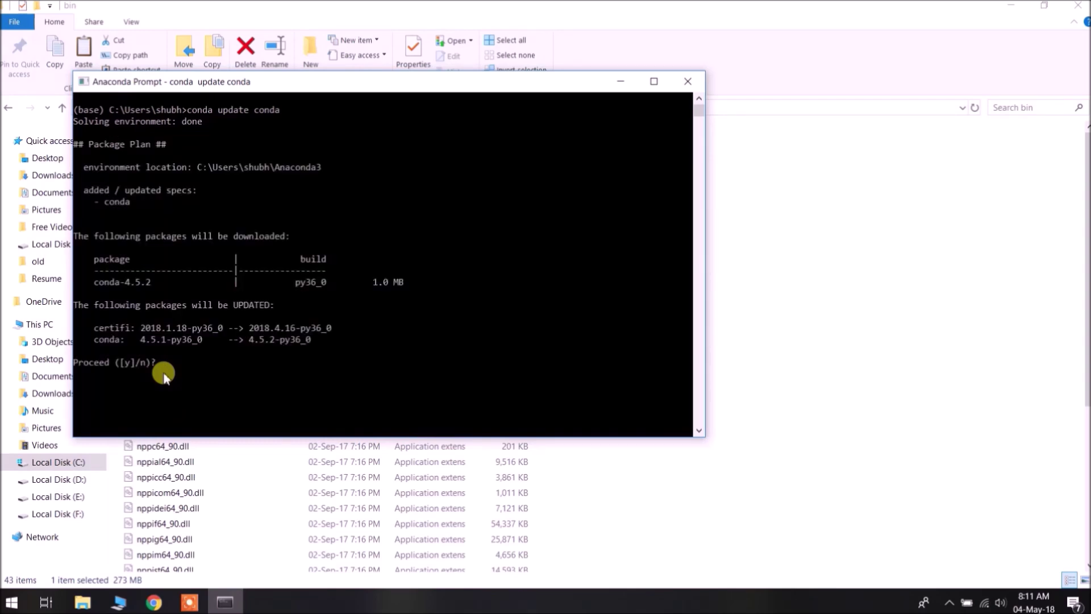
type("y")
key("Return")
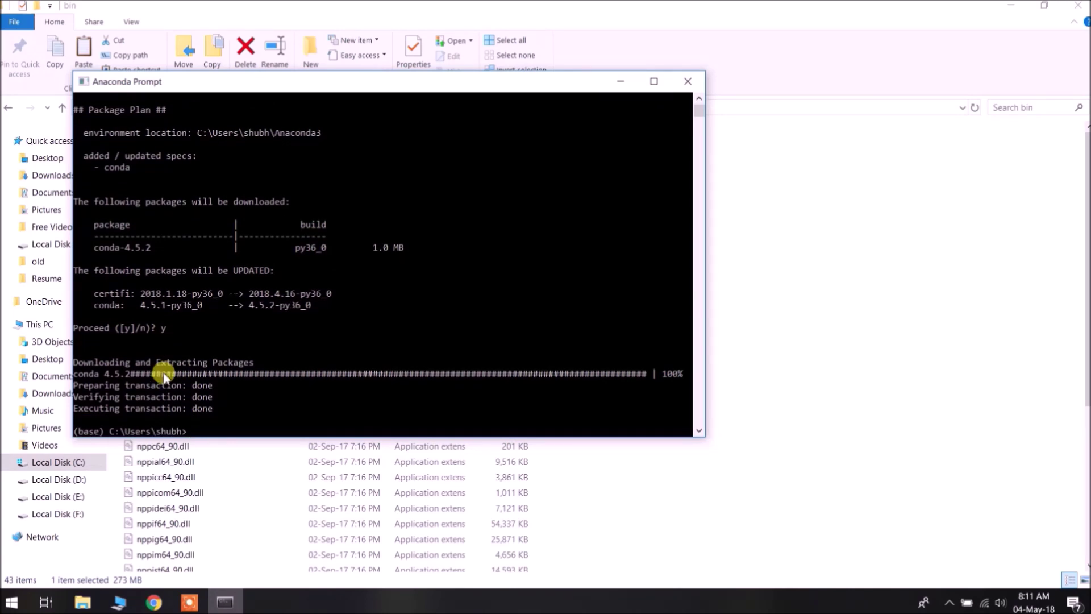
- Create a conda environment named tf18 with python=3.6 and pip, accepting the proposed package installation with y
type("conda create -n tf18 python")
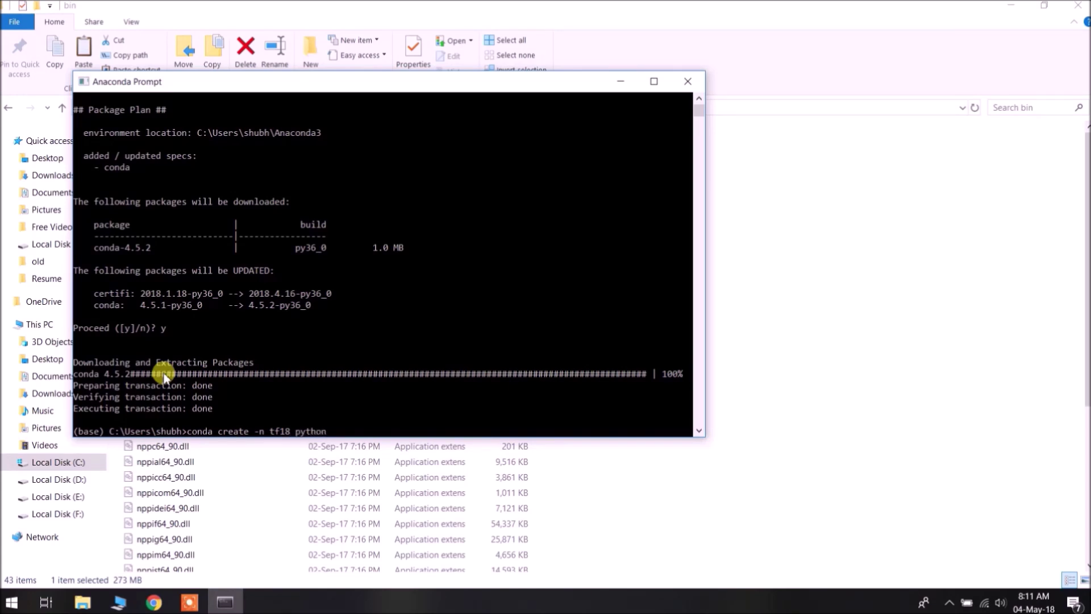
type("=3.6 pip")
key("Return")
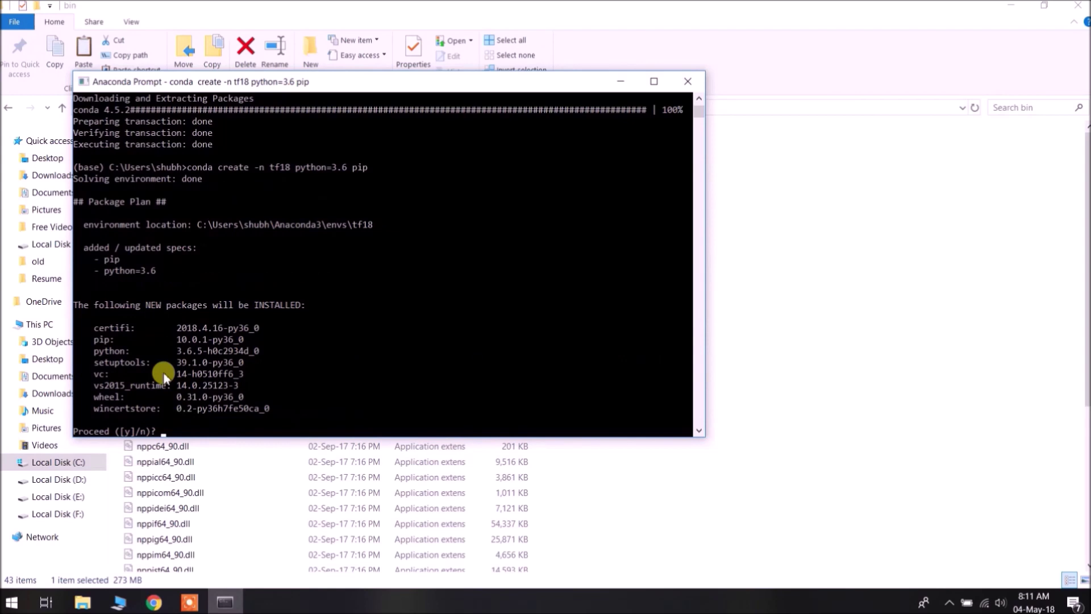
type("y")
key("Return")
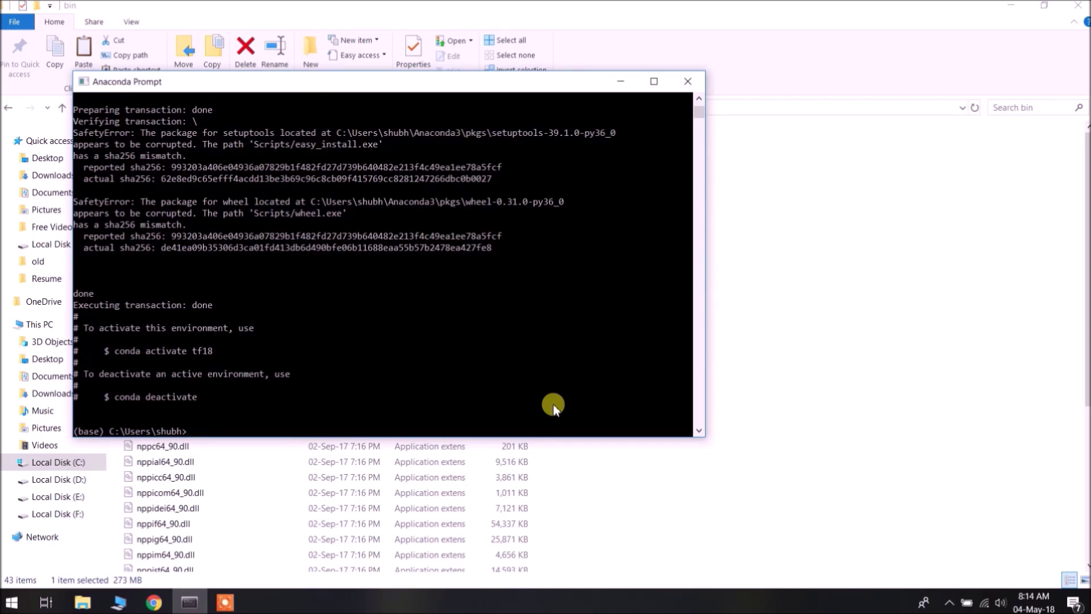
- Activate the tf18 environment and run "pip install --ignore-installed --upgrade tensorflow-gpu" in it
type("activate tf18")
key("Return")
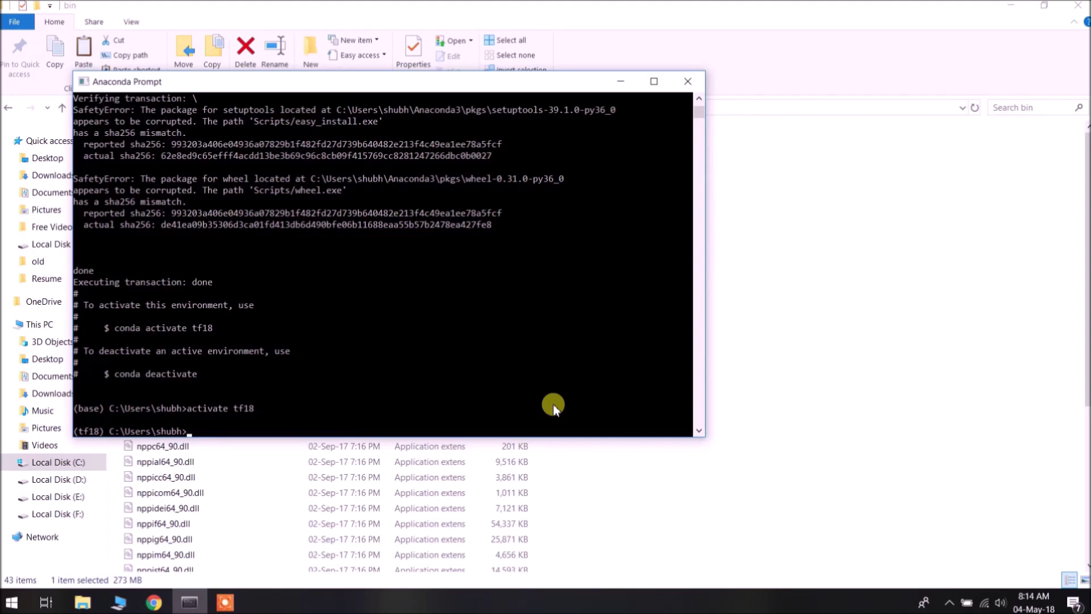
type("pip install --ignore-instaleed --")
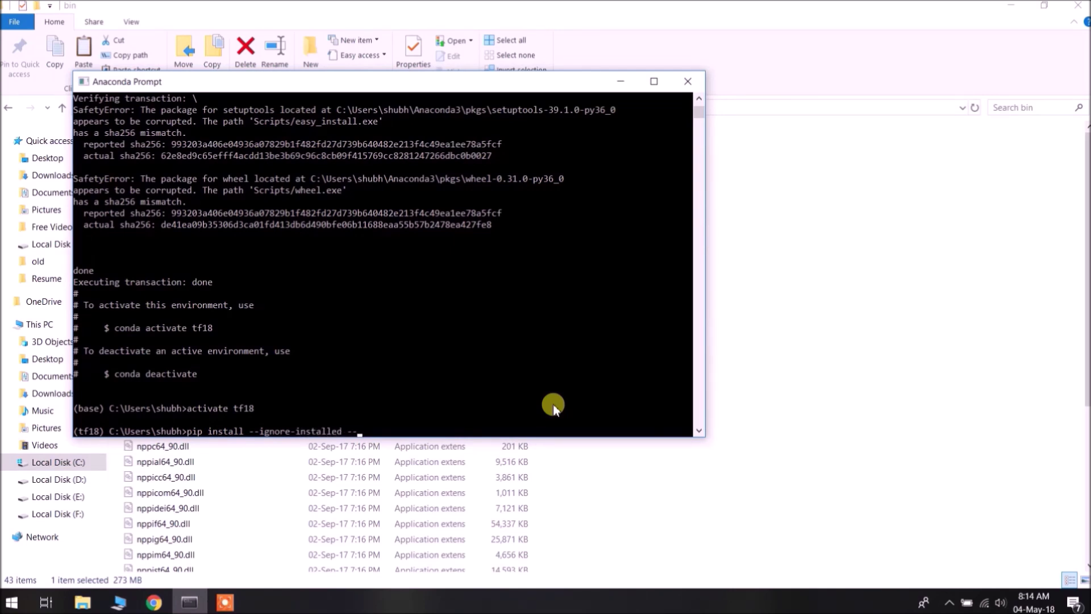
type("upgrade tensorflow-gpu")
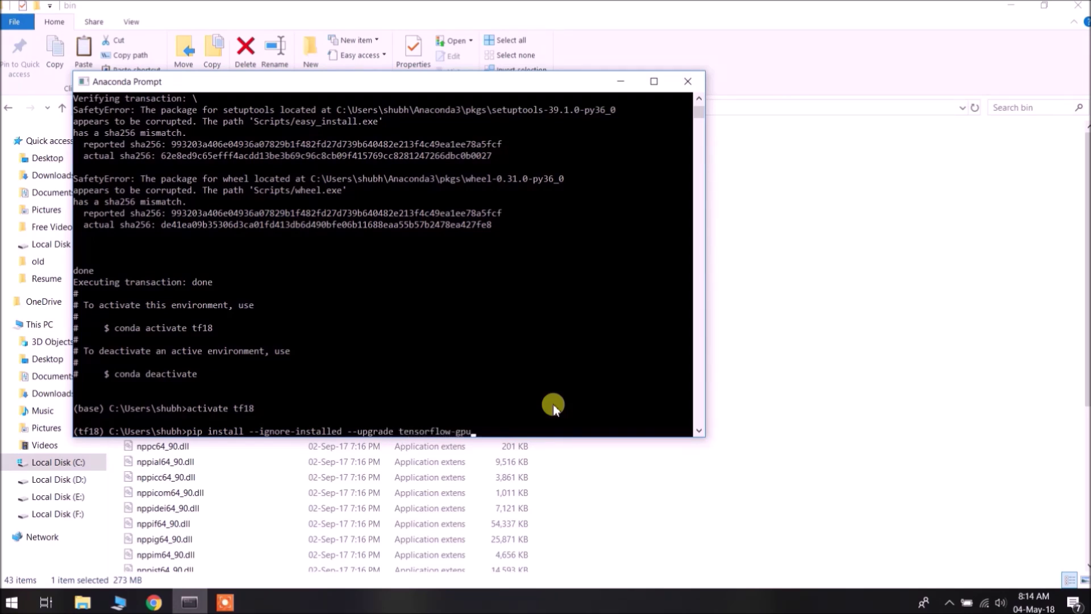
key("Return")
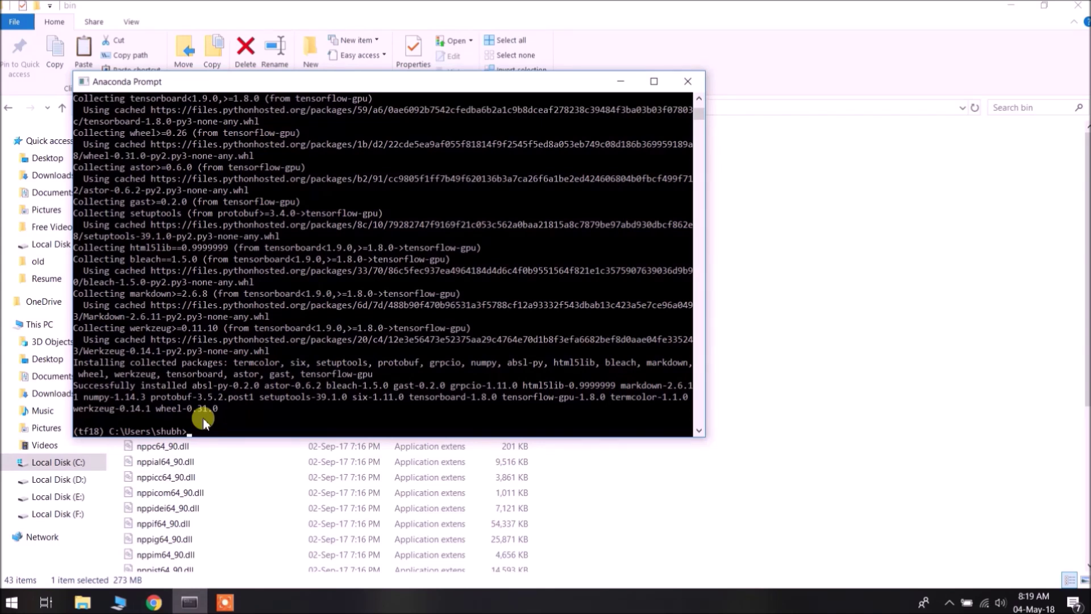
- In a Python session within tf18, import tensorflow as tf and query tf.__version__
type("n")
key("Return")
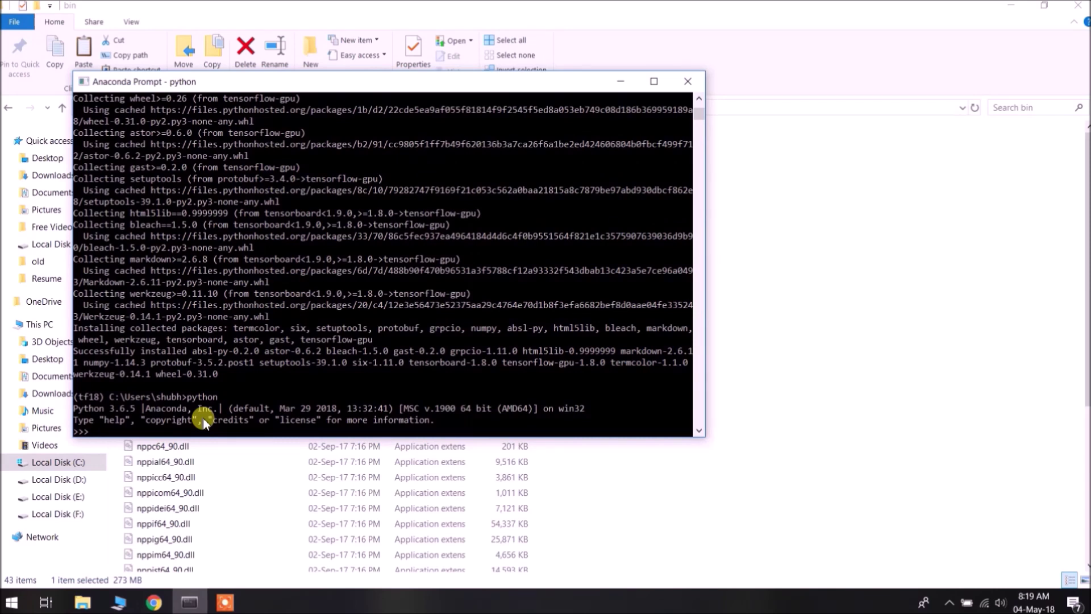
type("imo")
type("port tensor")
type("flow as")
type(" tf")
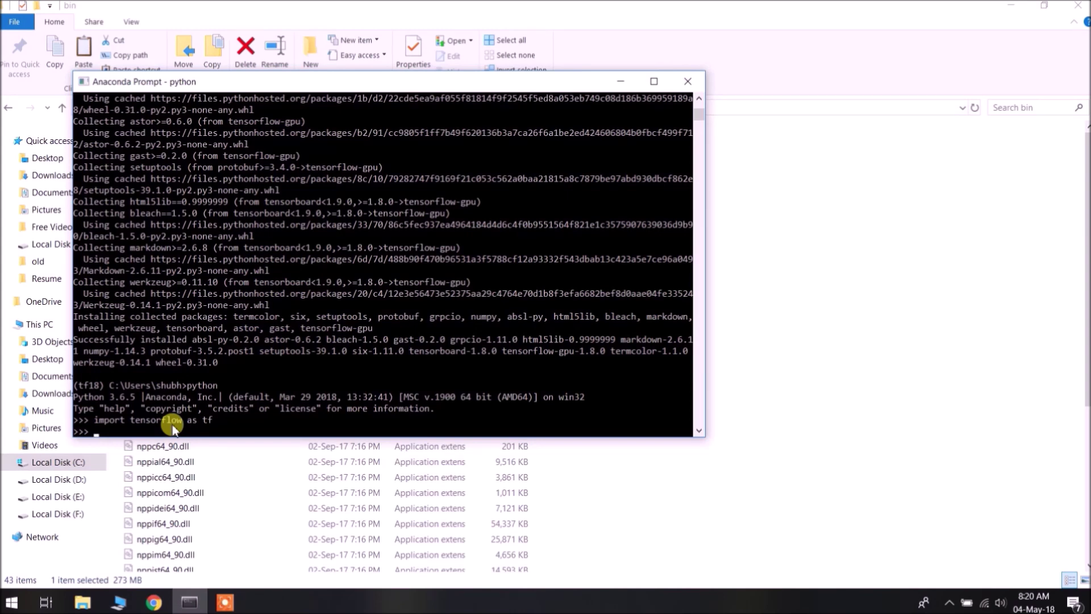
type("tf.__version__")
key("Return")
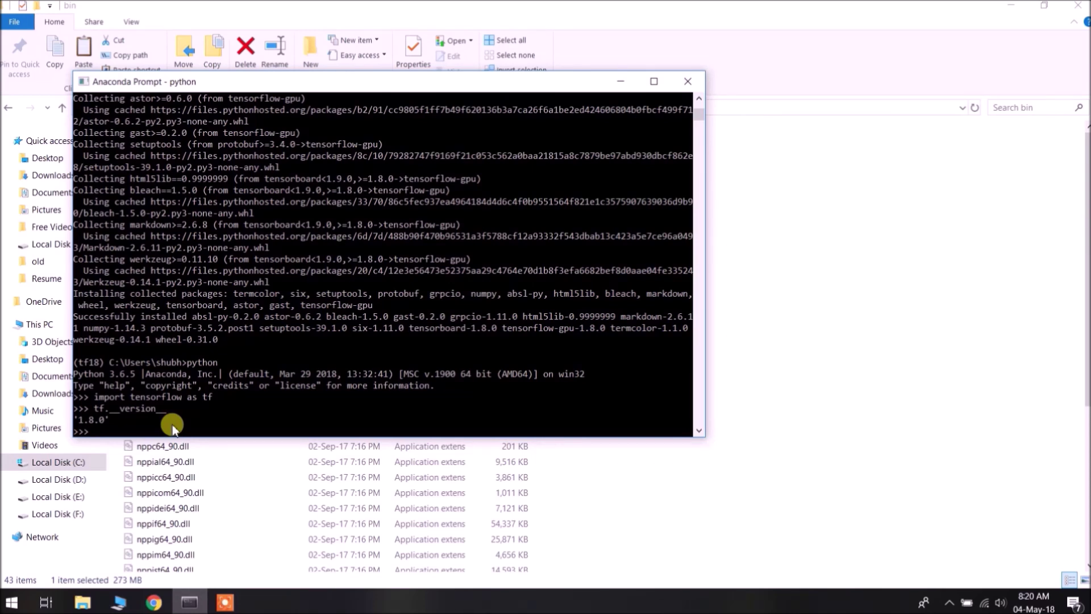
- Define hello=tf.constant("hello world") and print sess.run(hello) inside a "with tf.Session() as sess:" block
type("hello=tf.constant(\"hello world\")")
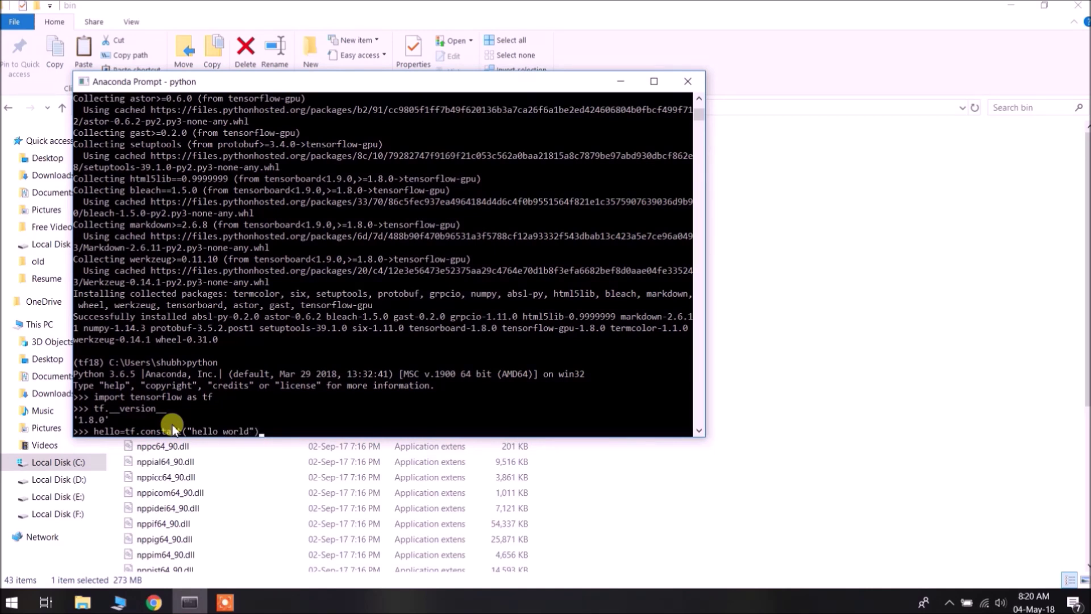
key("Return")
type("with")
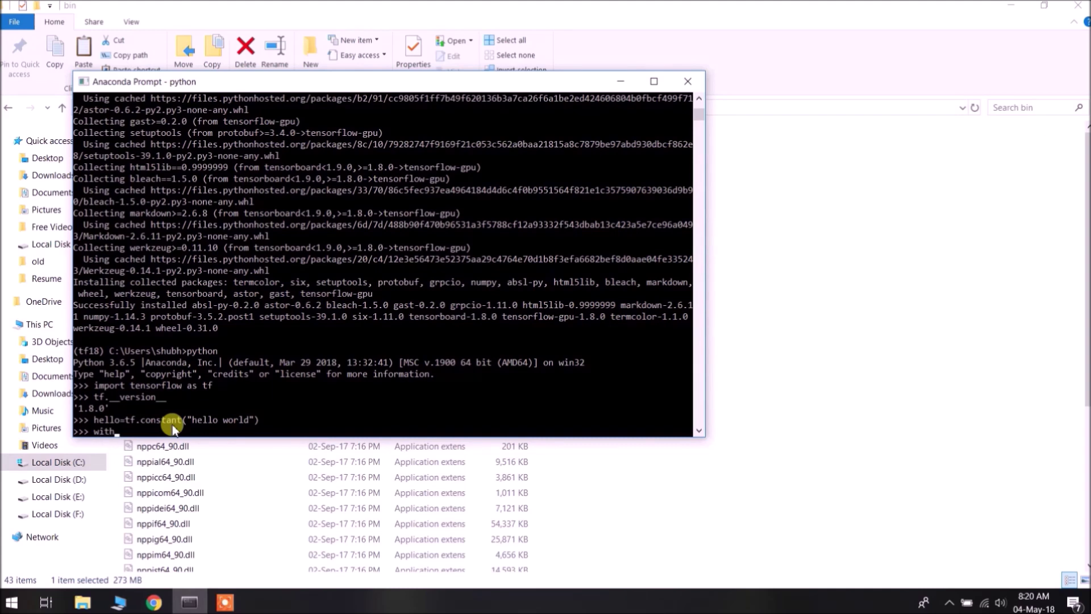
type(" tf.Session() as sess:")
key("Return")
type("print(sess")
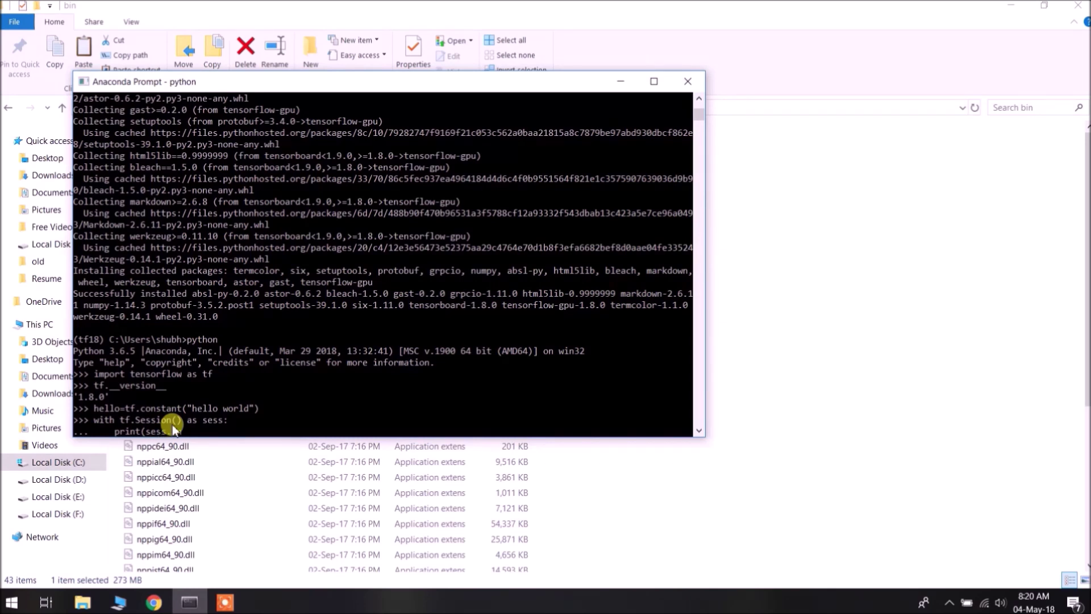
type(".run(hello))")
key("Return")
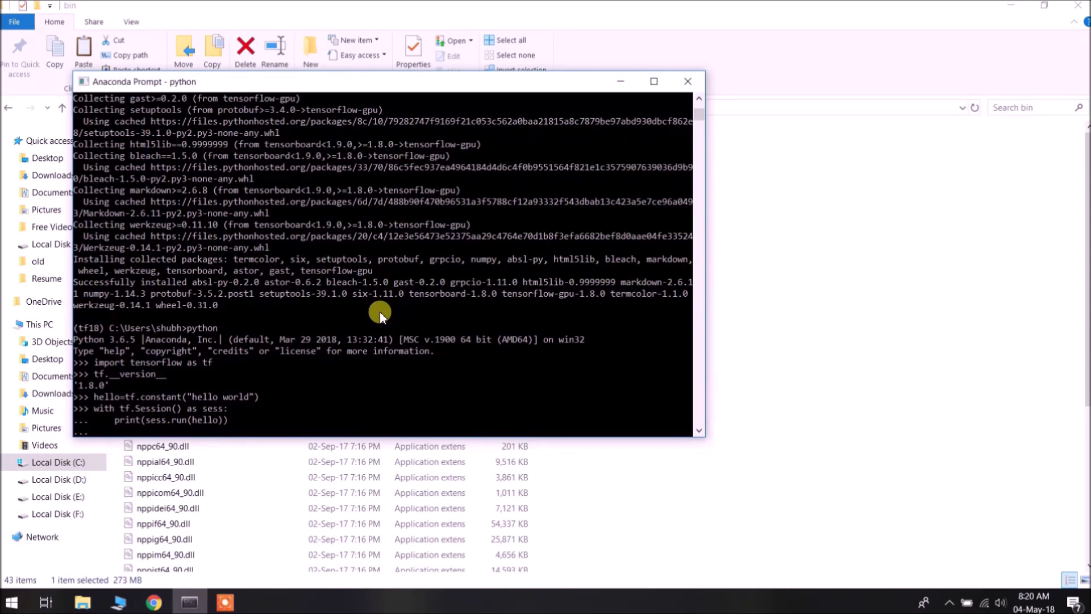
key("Return")
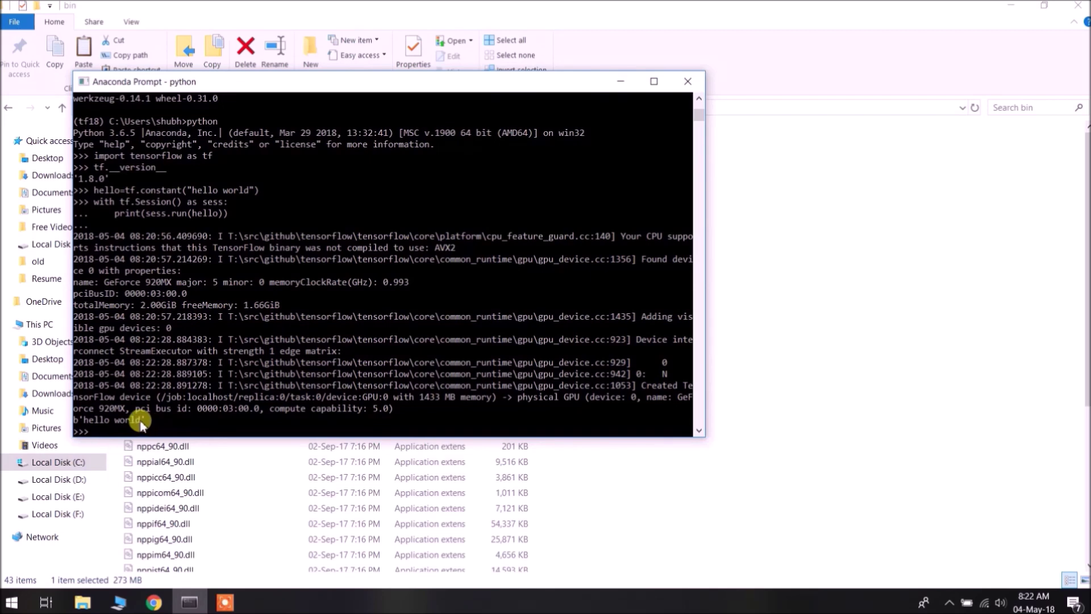
- Highlight the printed hello world output, clear the selection and leave the Python session with exit()
left_click_drag(146, 420, 88, 422)
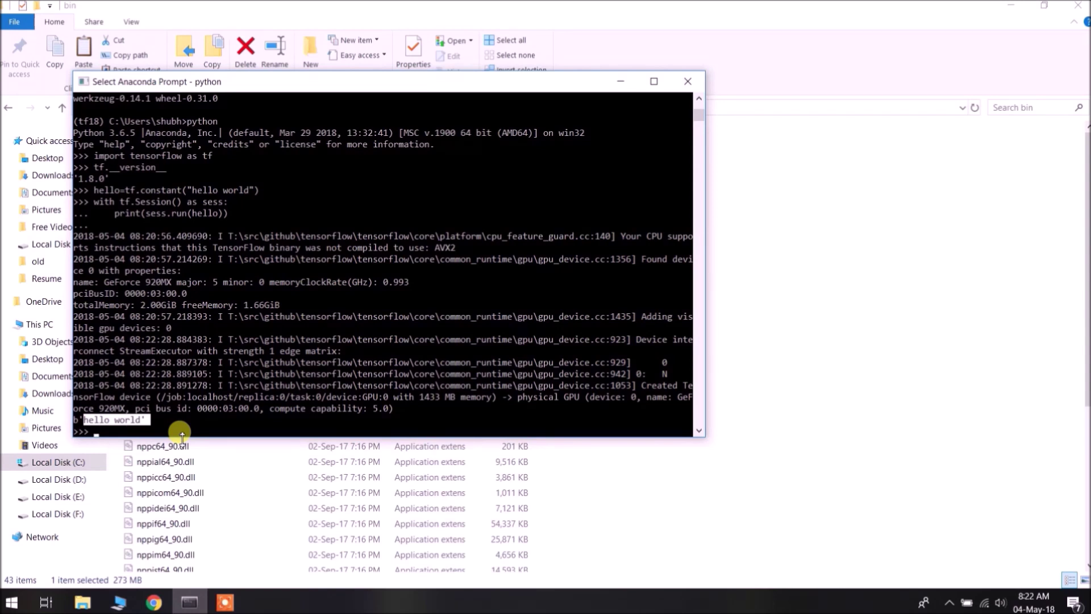
left_click(287, 408)
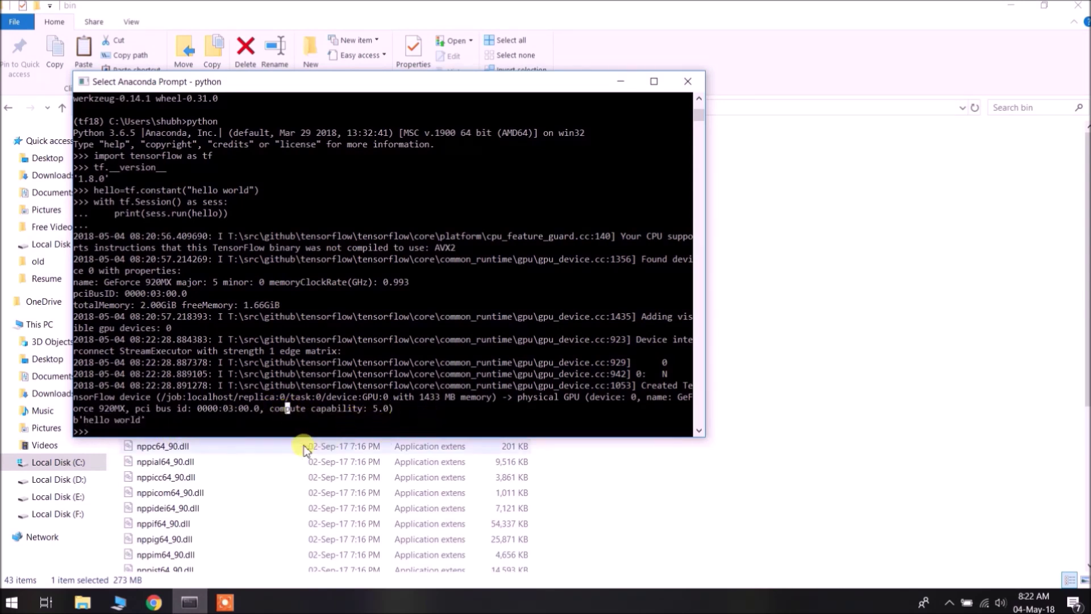
left_click(276, 431)
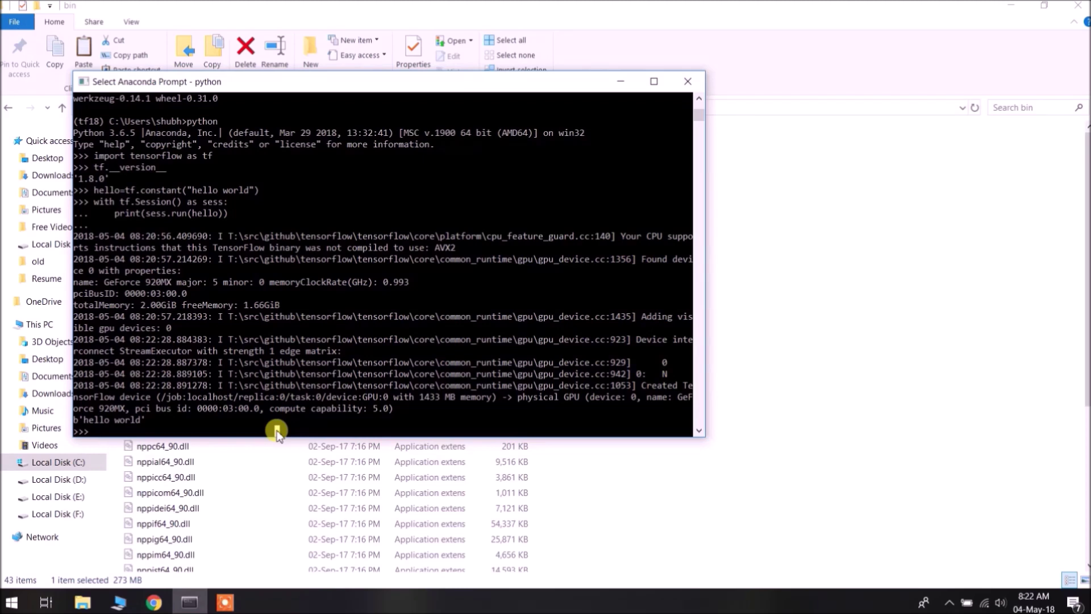
left_click(199, 429)
type("exit()")
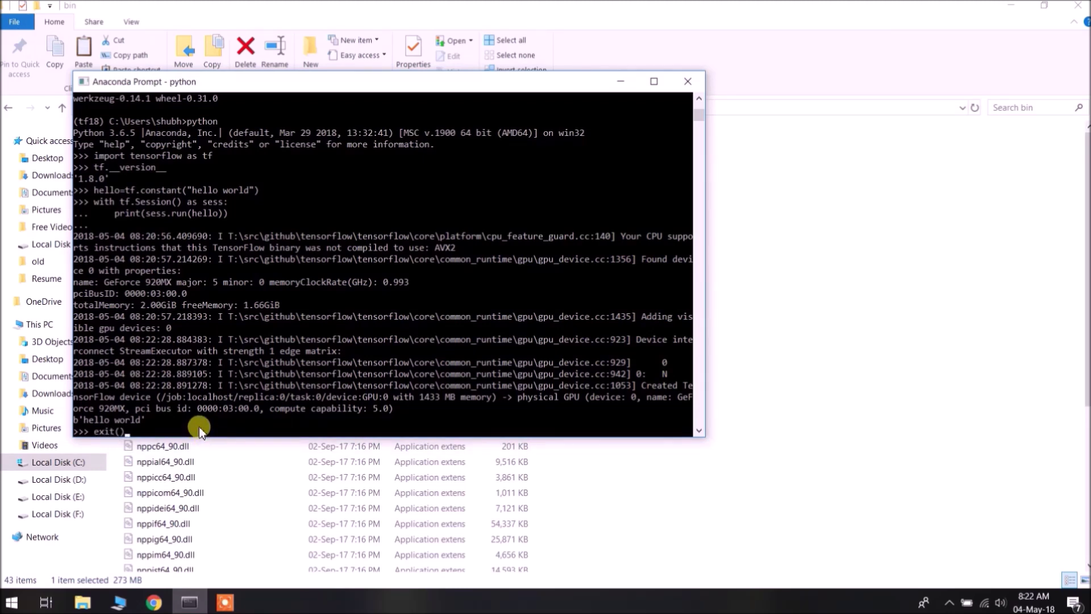
key("Return")
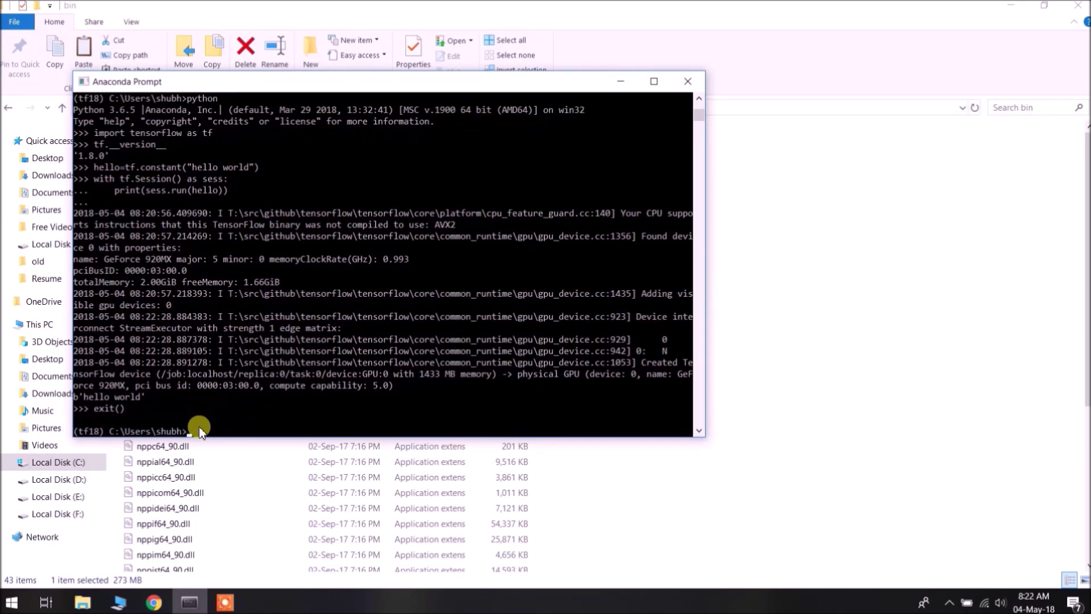